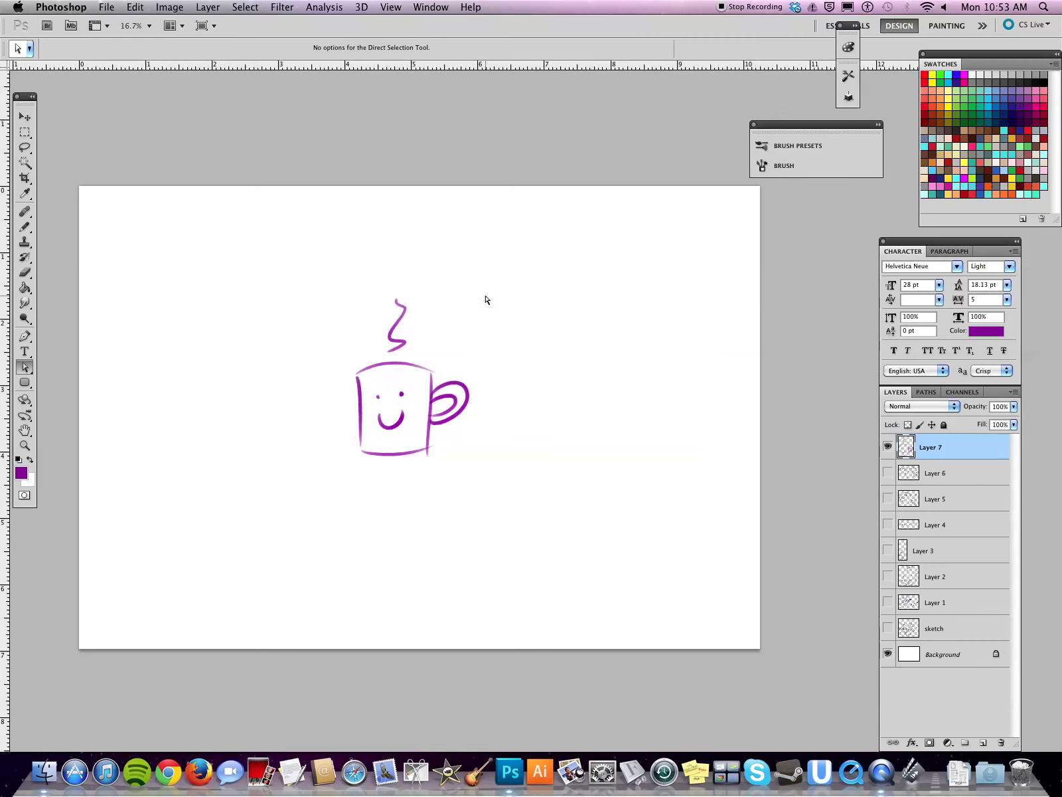
# - Undo the purple coffee-mug and steam strokes with the Brush active, clearing the canvas
pyautogui.click(26, 227)
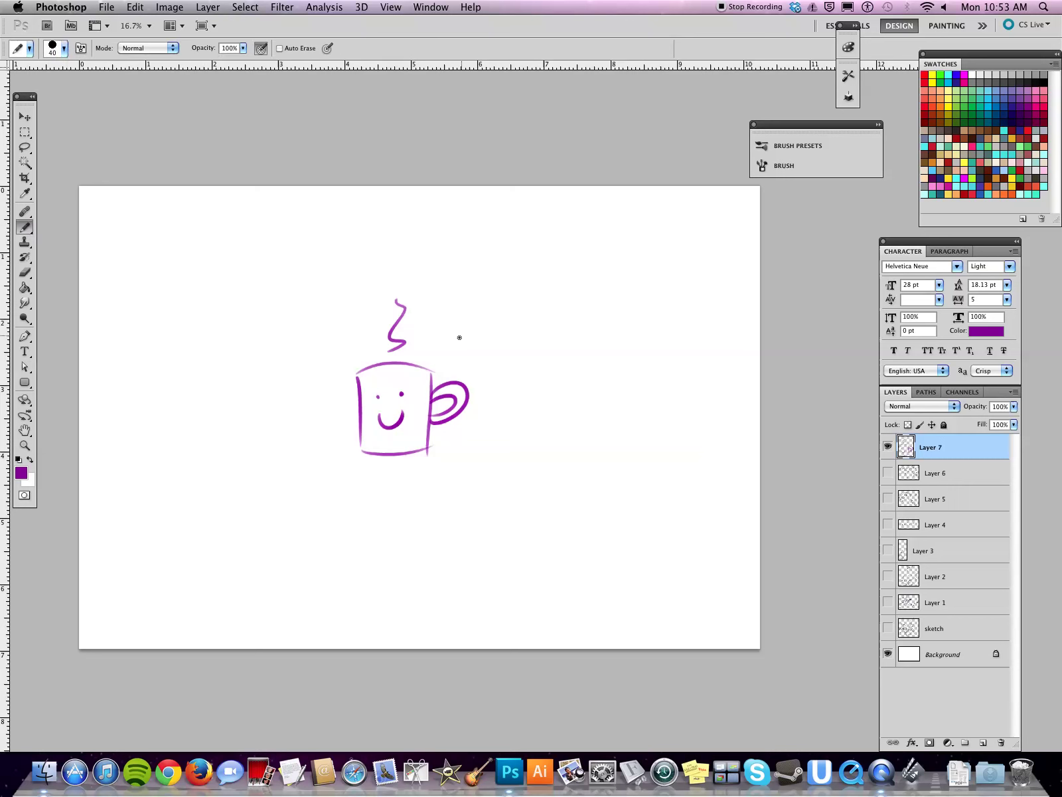
pyautogui.moveTo(448, 341)
pyautogui.mouseDown()
pyautogui.moveTo(595, 457)
pyautogui.moveTo(531, 382)
pyautogui.moveTo(498, 378)
pyautogui.moveTo(519, 336)
pyautogui.moveTo(525, 282)
pyautogui.moveTo(561, 312)
pyautogui.moveTo(469, 339)
pyautogui.moveTo(413, 474)
pyautogui.moveTo(462, 346)
pyautogui.moveTo(505, 316)
pyautogui.moveTo(453, 303)
pyautogui.mouseUp()
pyautogui.press('super+alt+z')
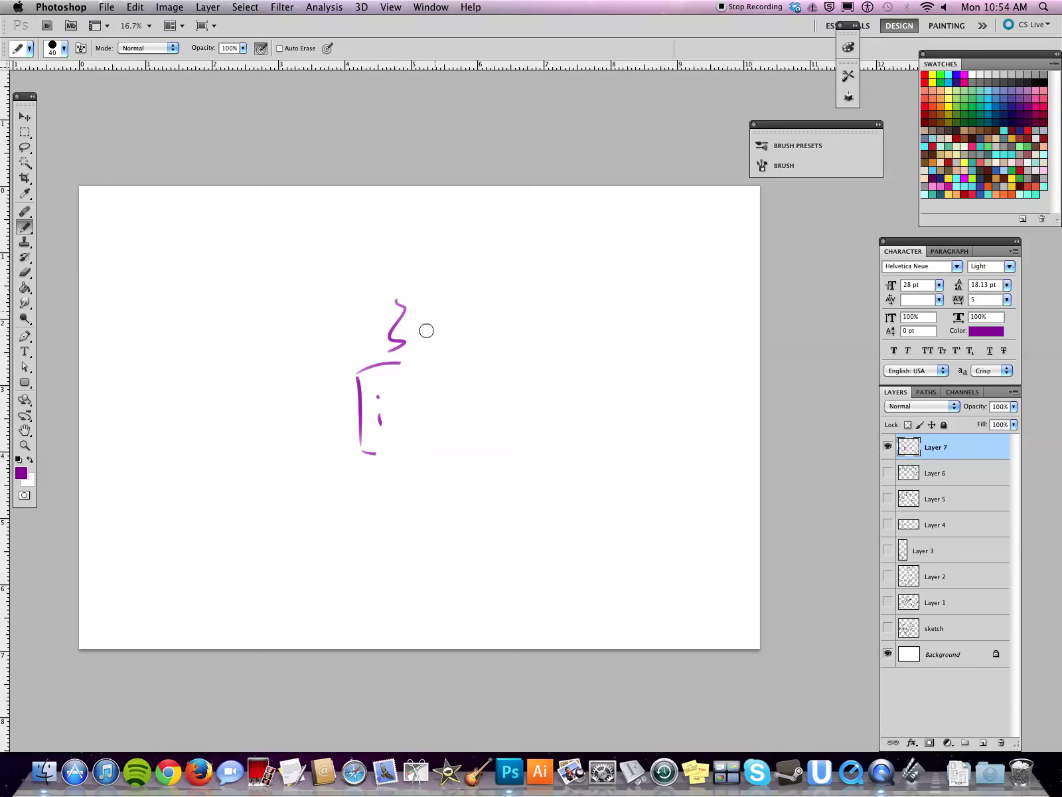
pyautogui.press('super+alt+z')
pyautogui.press('super+alt+z')
pyautogui.press('super+alt+z')
pyautogui.press('super+alt+z')
pyautogui.press('super+alt+z')
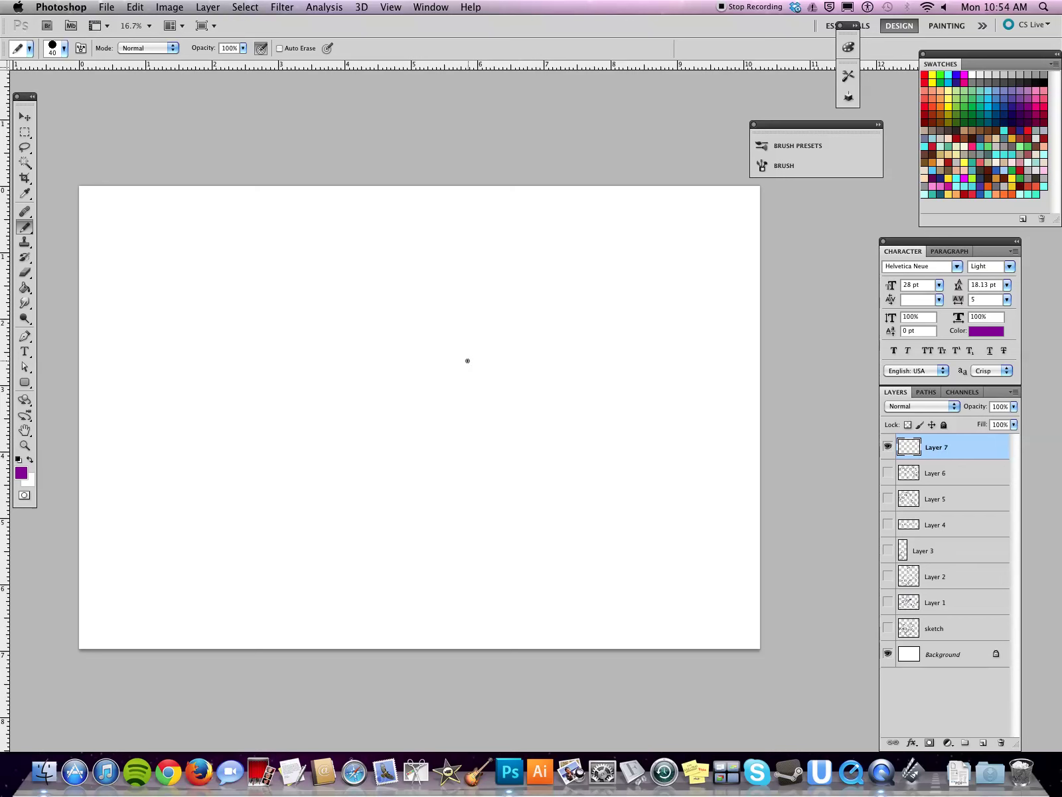
# - Sketch the bear's round head outline with two small ears, undoing one bold overstroke
pyautogui.moveTo(462, 355); pyautogui.dragTo(542, 329)
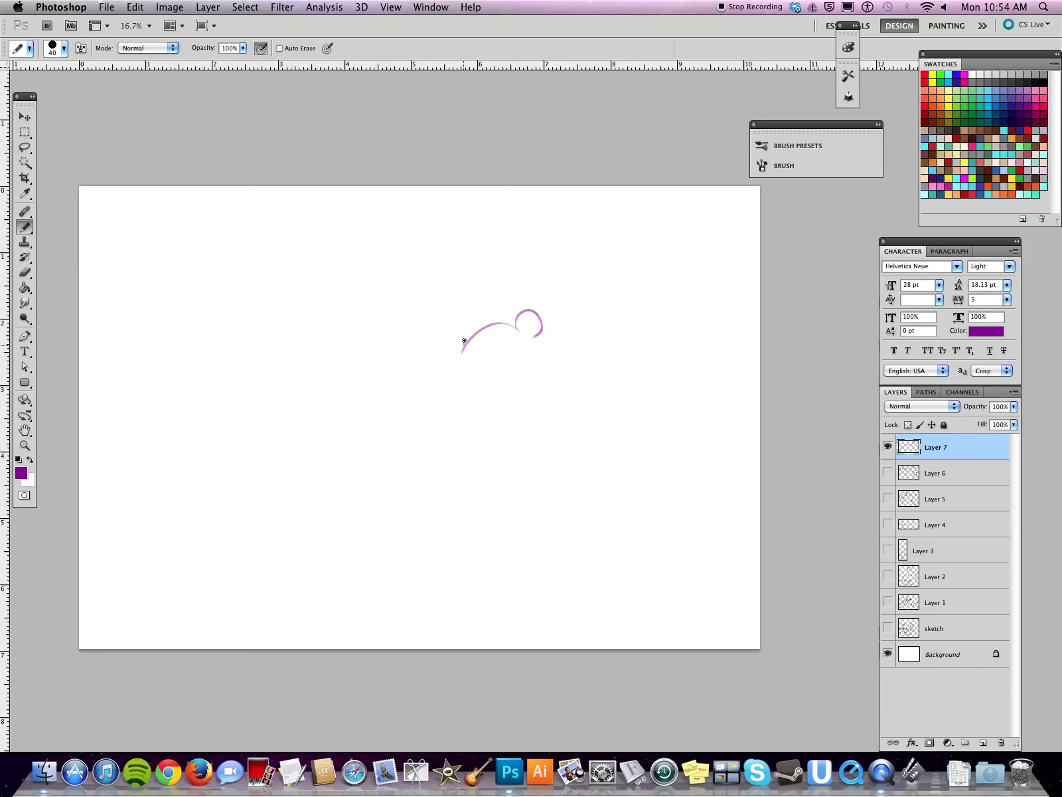
pyautogui.moveTo(465, 339); pyautogui.dragTo(453, 358)
pyautogui.moveTo(461, 364); pyautogui.dragTo(459, 388)
pyautogui.moveTo(532, 341); pyautogui.dragTo(540, 379)
pyautogui.moveTo(446, 358); pyautogui.dragTo(459, 363)
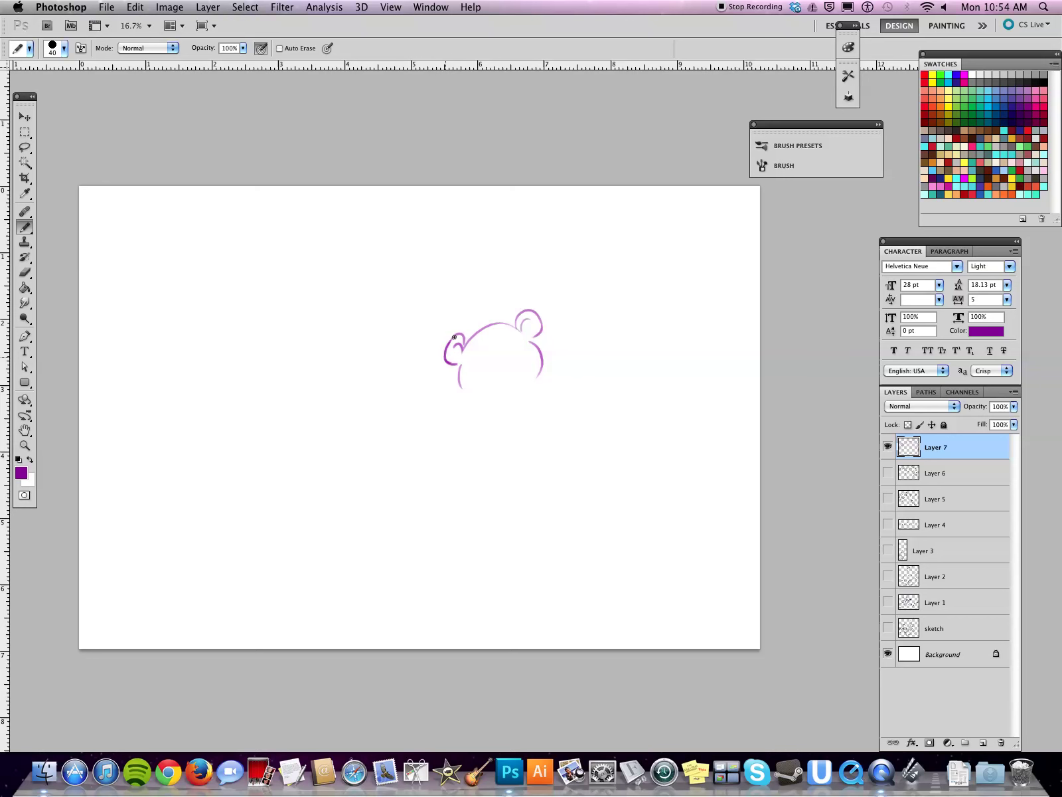
pyautogui.moveTo(467, 347); pyautogui.dragTo(509, 322)
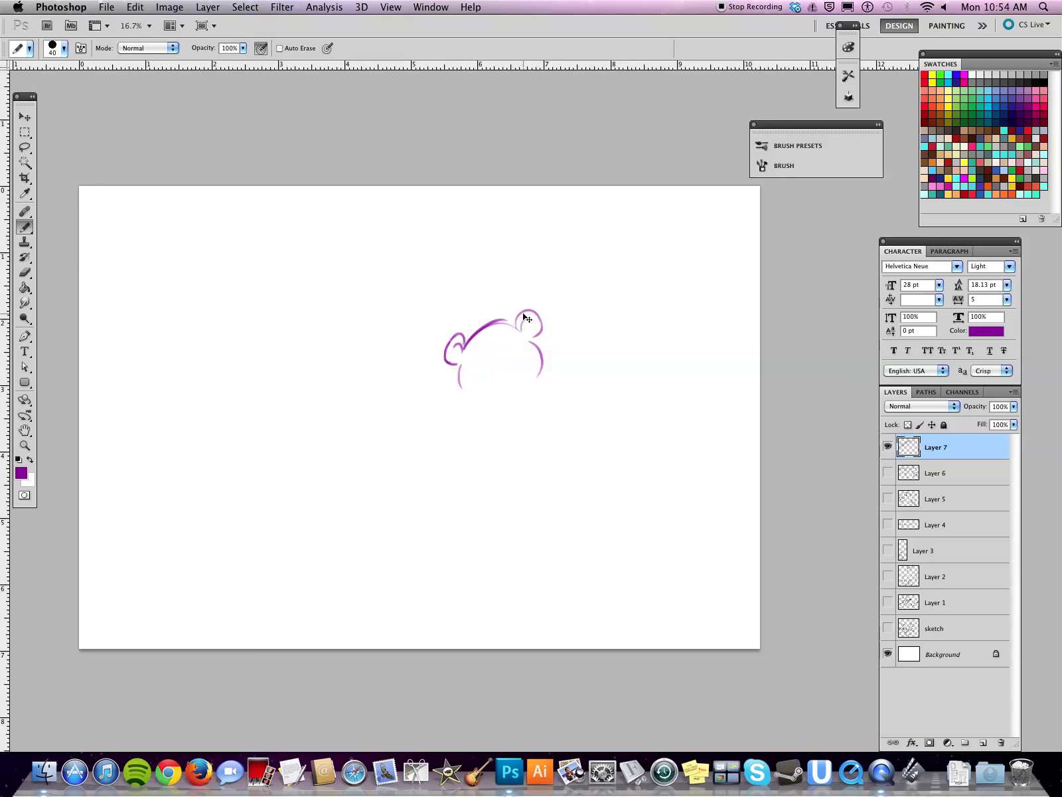
pyautogui.press('super+z')
pyautogui.moveTo(462, 390)
pyautogui.mouseDown()
pyautogui.moveTo(512, 396)
pyautogui.moveTo(538, 341)
pyautogui.mouseUp()
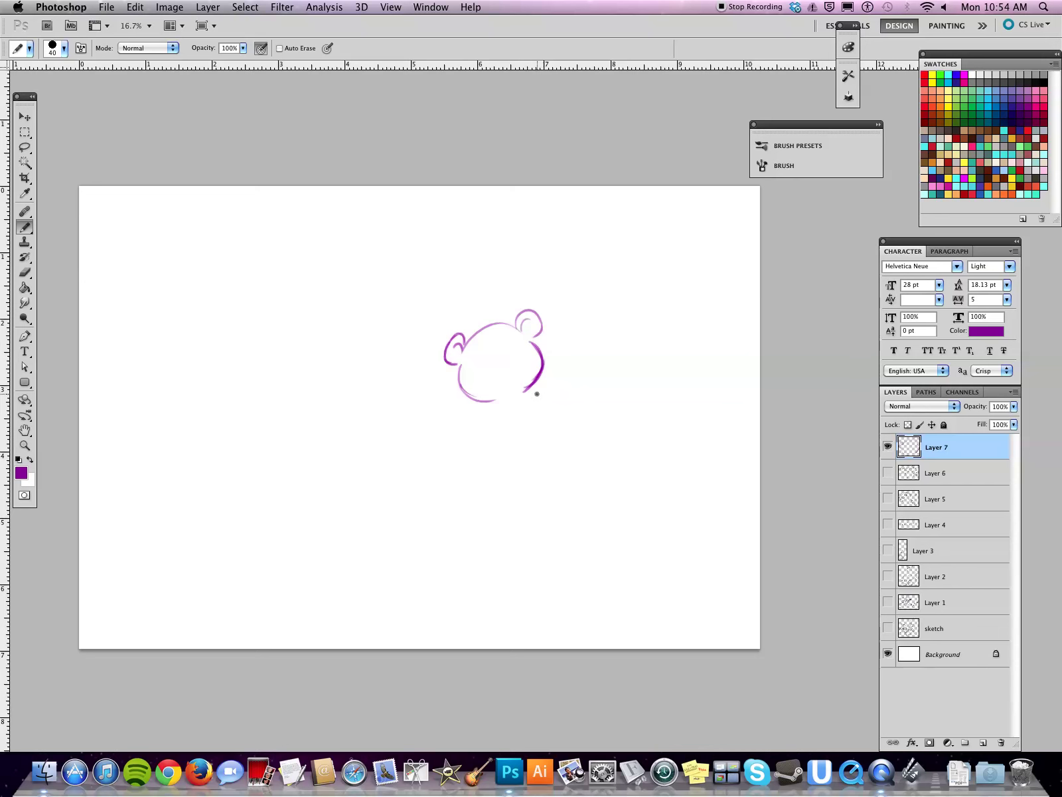
# - Draw the bear's back, front body edge and right arm
pyautogui.moveTo(531, 386); pyautogui.dragTo(566, 431)
pyautogui.moveTo(489, 406); pyautogui.dragTo(521, 486)
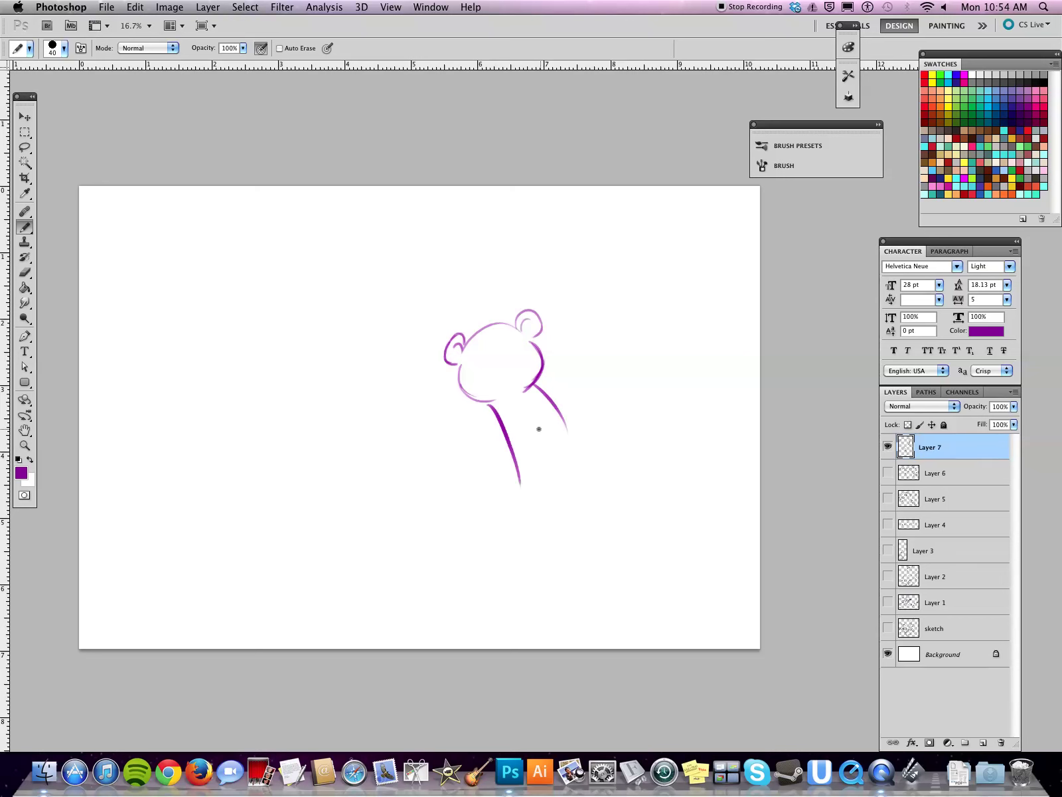
pyautogui.moveTo(525, 403)
pyautogui.mouseDown()
pyautogui.moveTo(536, 484)
pyautogui.moveTo(547, 429)
pyautogui.mouseUp()
# - Add the outstretched left arm, paw and jagged bottle, erasing the gap beside the paw
pyautogui.moveTo(442, 413)
pyautogui.mouseDown()
pyautogui.moveTo(496, 411)
pyautogui.moveTo(509, 434)
pyautogui.mouseUp()
pyautogui.moveTo(442, 413); pyautogui.dragTo(447, 432)
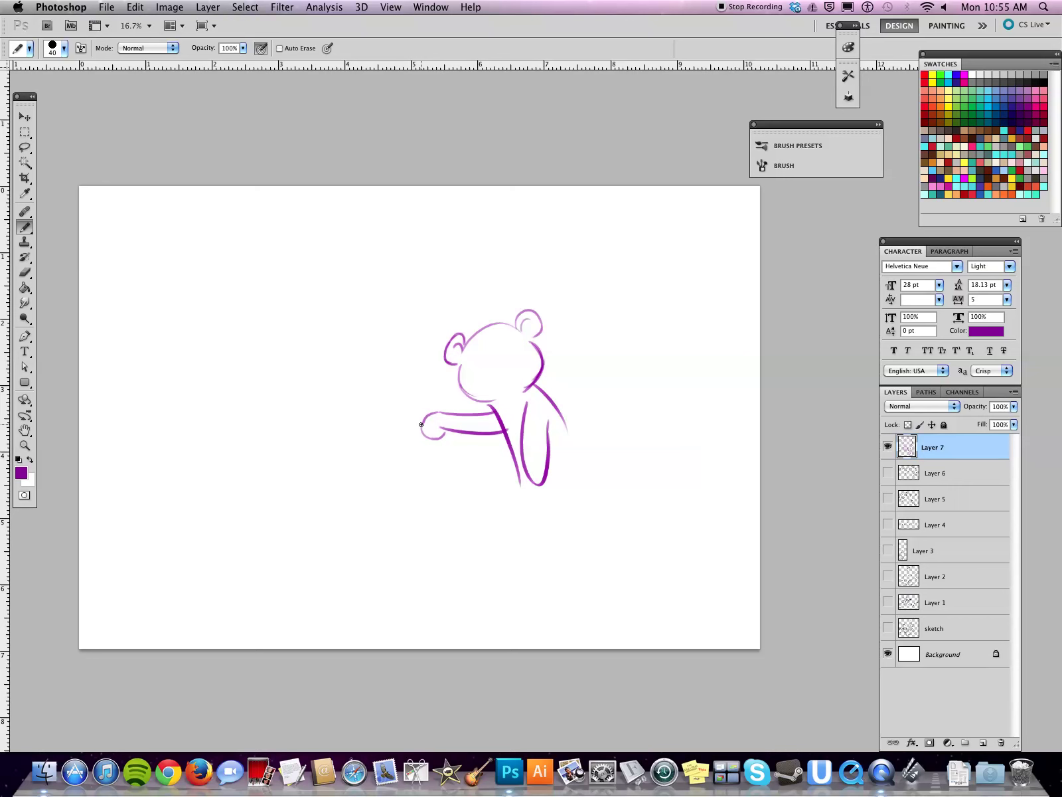
pyautogui.moveTo(422, 424)
pyautogui.mouseDown()
pyautogui.moveTo(377, 419)
pyautogui.moveTo(378, 404)
pyautogui.moveTo(427, 423)
pyautogui.mouseUp()
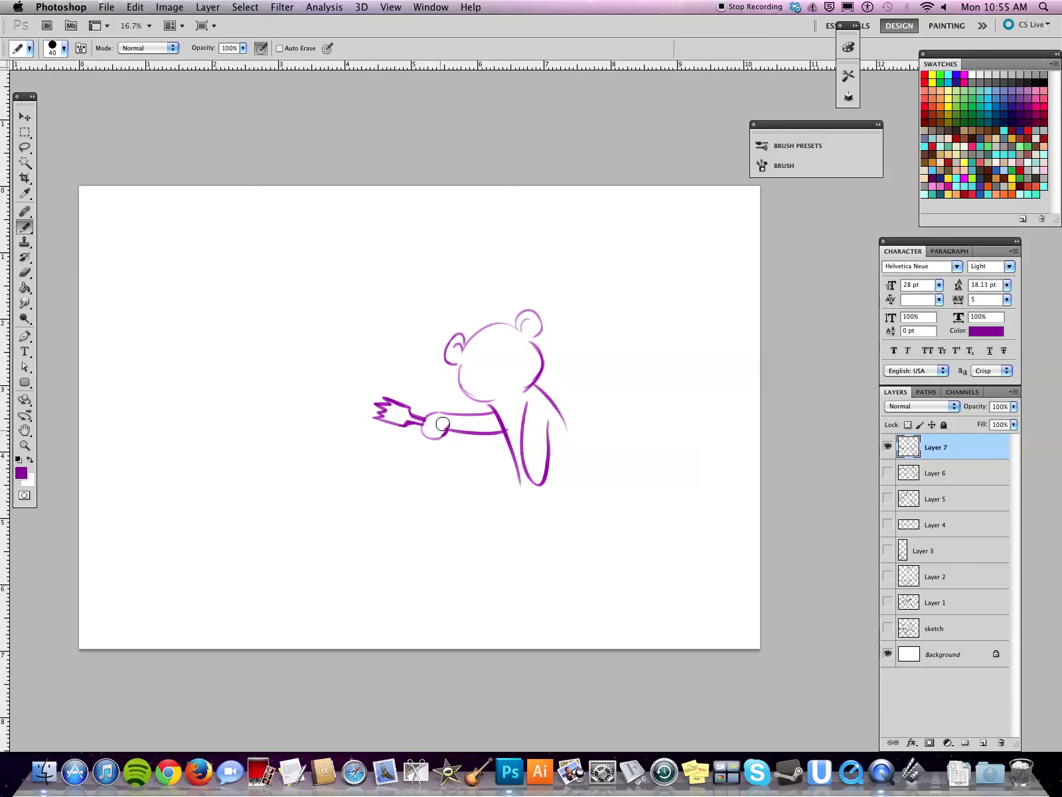
pyautogui.press(']')
pyautogui.moveTo(455, 418)
pyautogui.mouseDown()
pyautogui.moveTo(428, 415)
pyautogui.moveTo(498, 432)
pyautogui.mouseUp()
# - Draw the bear's heavy brow, eye pupil and right eyebrow
pyautogui.moveTo(468, 367); pyautogui.dragTo(527, 356)
pyautogui.click(518, 361)
pyautogui.click(511, 362)
pyautogui.moveTo(500, 342); pyautogui.dragTo(515, 340)
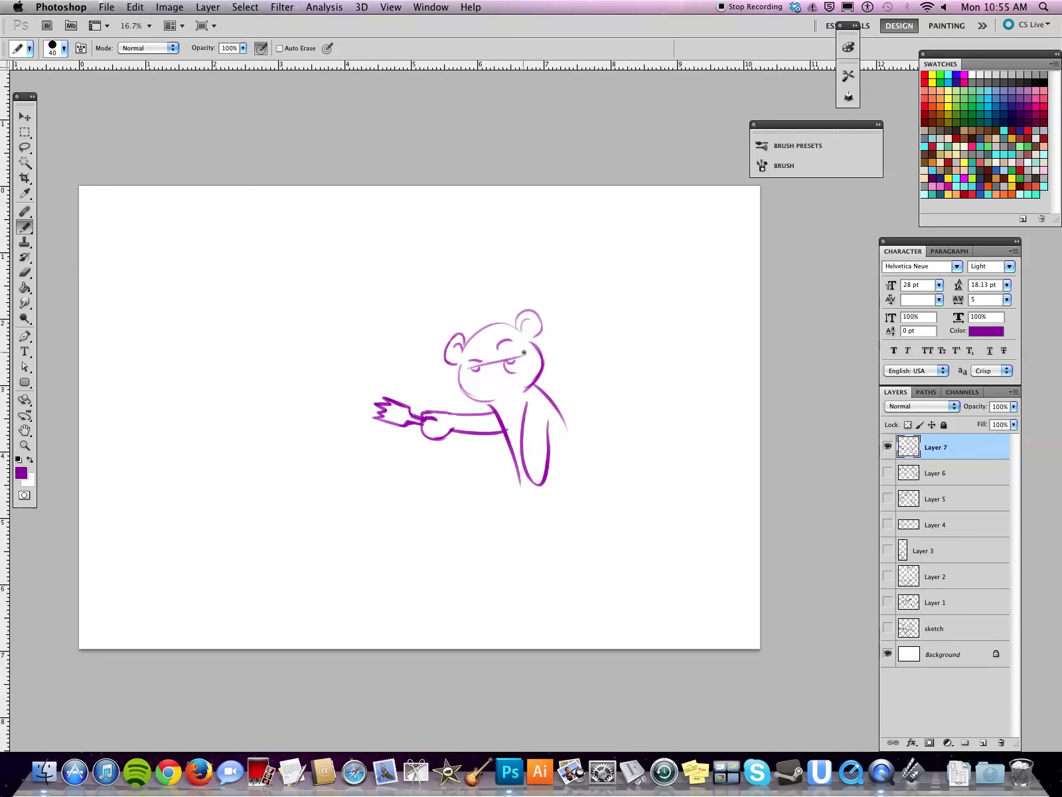
# - Replace the frowning mouth with pouting lips under the nose
pyautogui.moveTo(487, 389); pyautogui.dragTo(513, 383)
pyautogui.press('super+z')
pyautogui.moveTo(498, 387)
pyautogui.mouseDown()
pyautogui.moveTo(521, 380)
pyautogui.moveTo(514, 395)
pyautogui.mouseUp()
pyautogui.moveTo(510, 397)
pyautogui.mouseDown()
pyautogui.moveTo(523, 383)
pyautogui.moveTo(497, 380)
pyautogui.mouseUp()
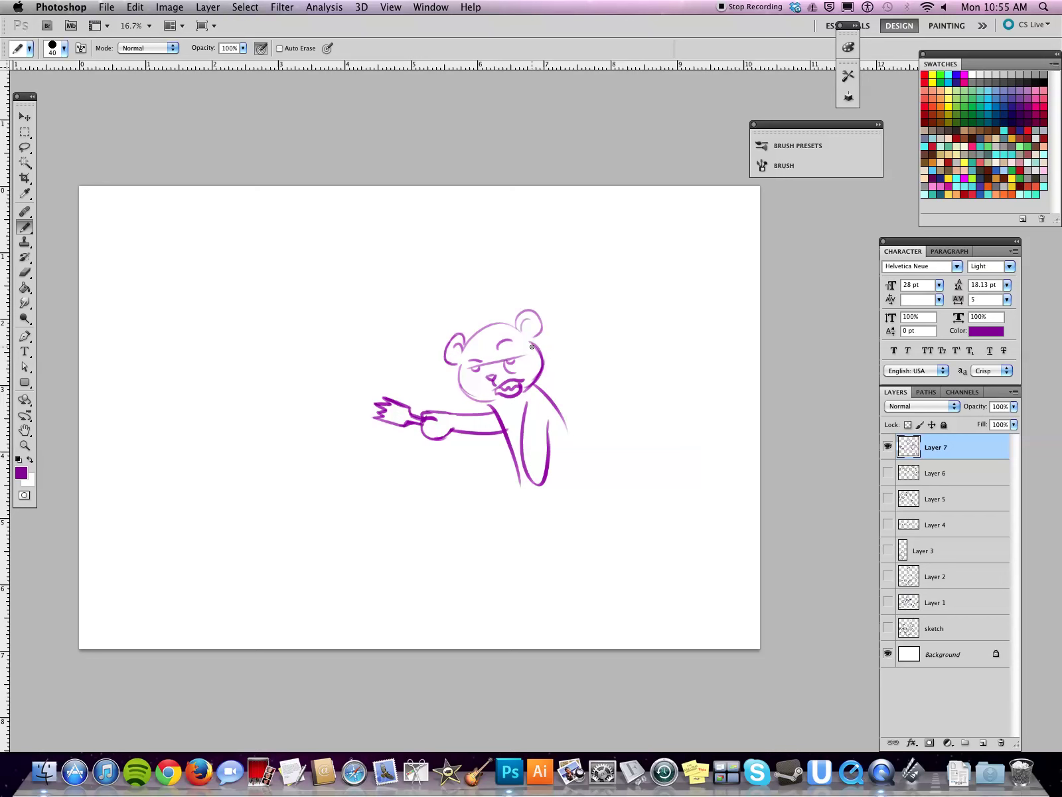
pyautogui.moveTo(525, 378); pyautogui.dragTo(517, 372)
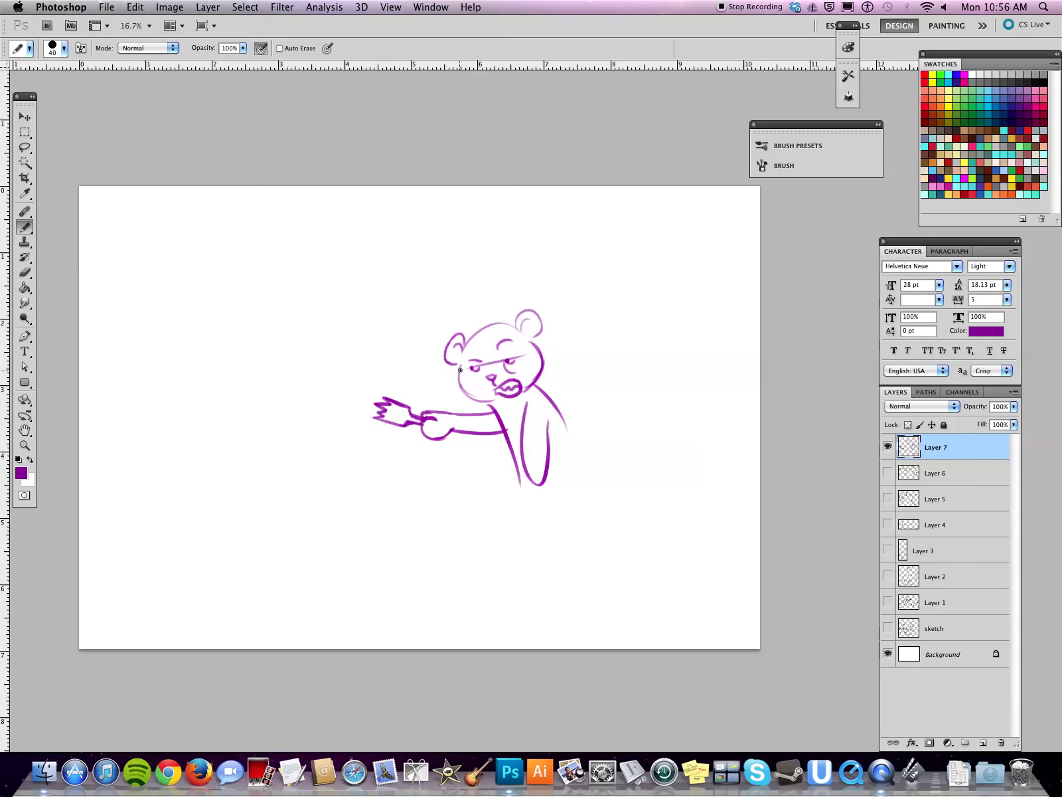
# - Darken the jaw and head outline, add a drip under the bottle, extend the body
pyautogui.moveTo(462, 370); pyautogui.dragTo(496, 399)
pyautogui.moveTo(532, 343)
pyautogui.mouseDown()
pyautogui.moveTo(583, 483)
pyautogui.moveTo(521, 498)
pyautogui.moveTo(522, 508)
pyautogui.mouseUp()
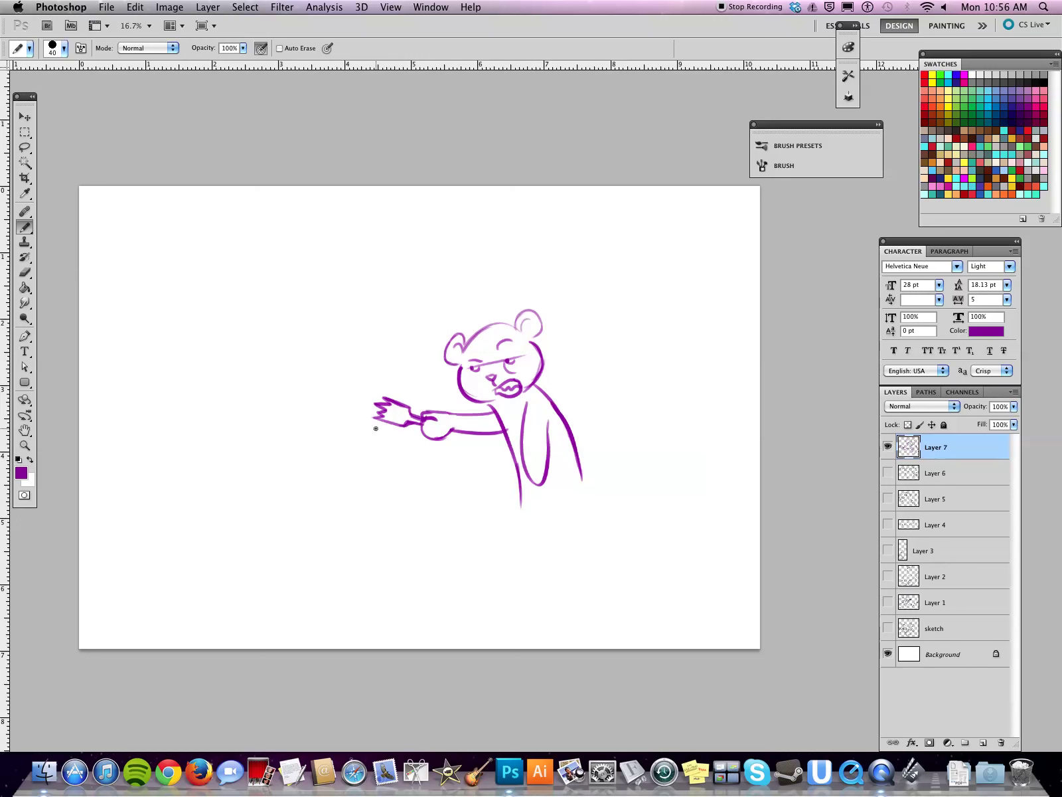
pyautogui.moveTo(373, 423); pyautogui.dragTo(375, 443)
pyautogui.moveTo(577, 453)
pyautogui.mouseDown()
pyautogui.moveTo(584, 500)
pyautogui.moveTo(521, 524)
pyautogui.mouseUp()
# - Draw two bent legs with rounded feet and add tuft marks on the head
pyautogui.moveTo(518, 521); pyautogui.dragTo(514, 554)
pyautogui.moveTo(551, 513)
pyautogui.mouseDown()
pyautogui.moveTo(521, 552)
pyautogui.moveTo(586, 545)
pyautogui.mouseUp()
pyautogui.moveTo(581, 475); pyautogui.dragTo(600, 555)
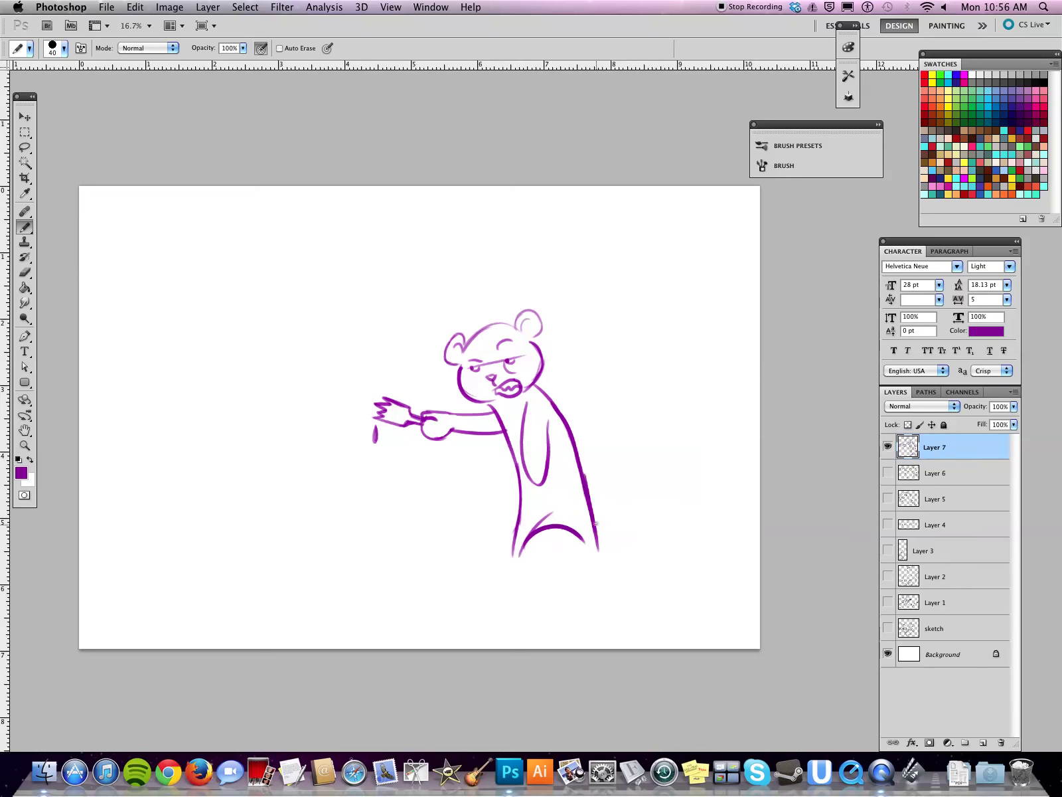
pyautogui.moveTo(515, 526)
pyautogui.mouseDown()
pyautogui.moveTo(494, 566)
pyautogui.moveTo(529, 568)
pyautogui.moveTo(534, 536)
pyautogui.moveTo(597, 562)
pyautogui.moveTo(596, 541)
pyautogui.mouseUp()
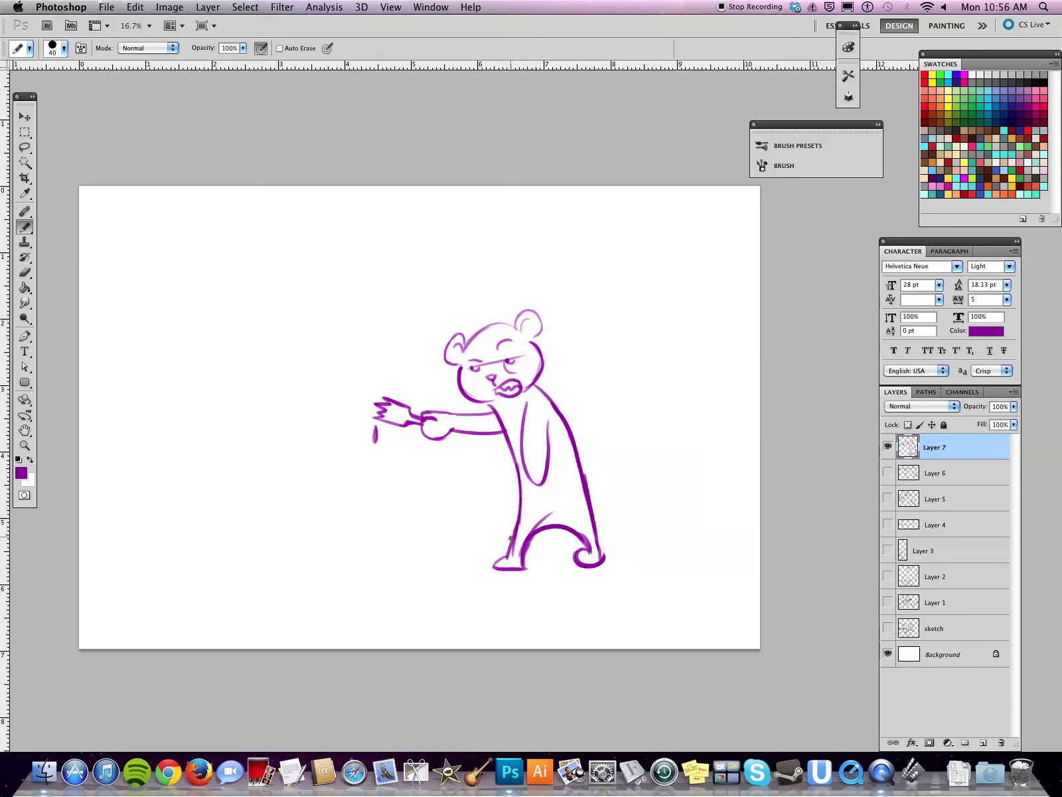
pyautogui.moveTo(508, 563)
pyautogui.mouseDown()
pyautogui.moveTo(497, 569)
pyautogui.moveTo(519, 568)
pyautogui.moveTo(512, 555)
pyautogui.moveTo(563, 499)
pyautogui.mouseUp()
pyautogui.moveTo(487, 343)
pyautogui.mouseDown()
pyautogui.moveTo(477, 335)
pyautogui.moveTo(499, 332)
pyautogui.mouseUp()
# - Add a belly shading mark, then erase and redraw the right side as a lumpy fist
pyautogui.moveTo(557, 440); pyautogui.dragTo(568, 478)
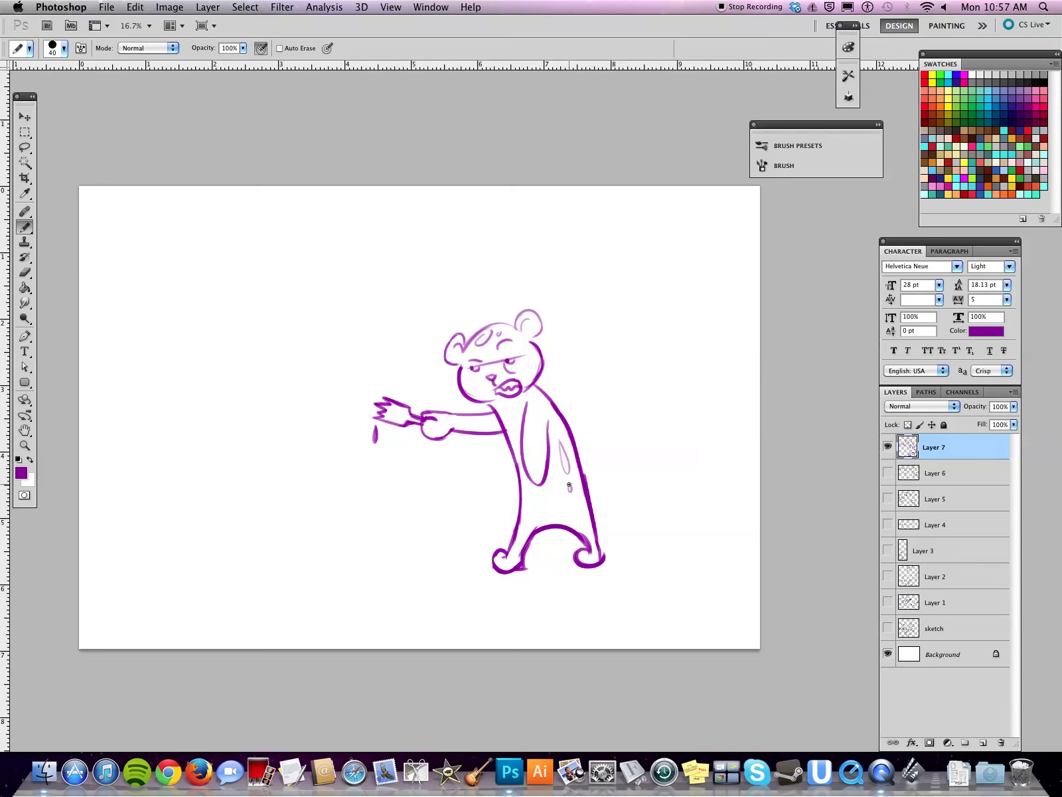
pyautogui.click(570, 486)
pyautogui.press('e')
pyautogui.moveTo(586, 470); pyautogui.dragTo(590, 504)
pyautogui.moveTo(578, 464)
pyautogui.mouseDown()
pyautogui.moveTo(575, 488)
pyautogui.moveTo(591, 515)
pyautogui.moveTo(575, 486)
pyautogui.mouseUp()
pyautogui.moveTo(573, 473)
pyautogui.mouseDown()
pyautogui.moveTo(576, 512)
pyautogui.moveTo(571, 497)
pyautogui.moveTo(587, 516)
pyautogui.moveTo(572, 506)
pyautogui.mouseUp()
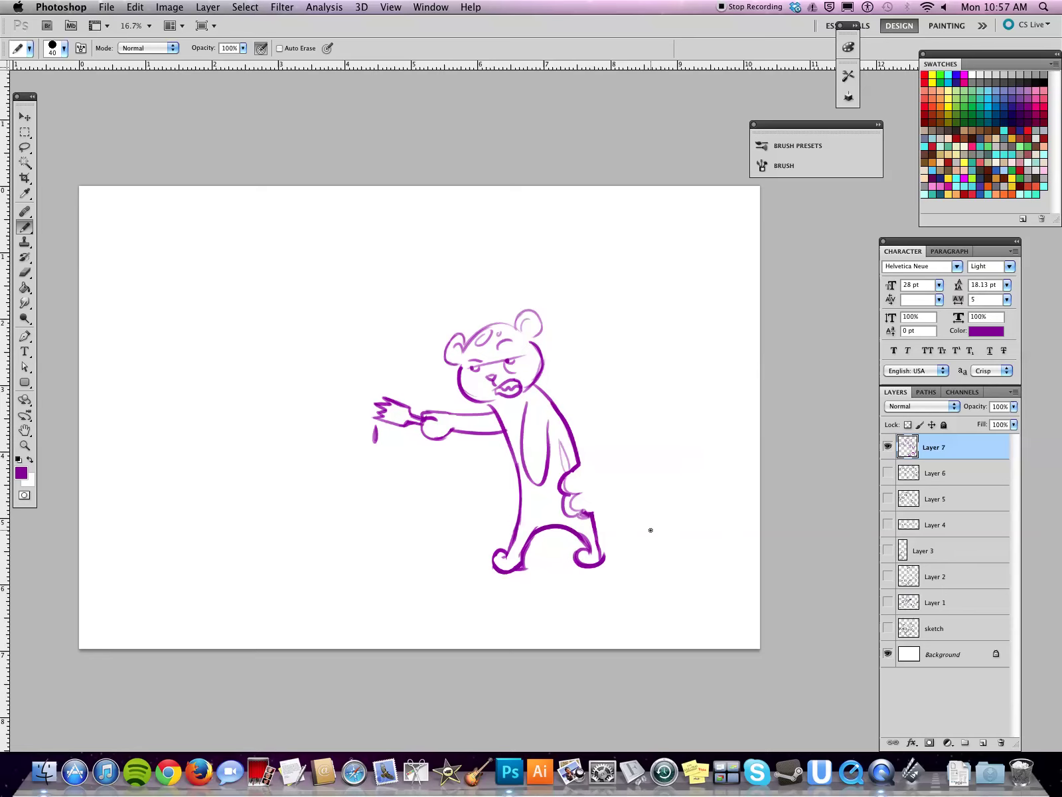
pyautogui.moveTo(613, 564)
pyautogui.mouseDown()
pyautogui.moveTo(640, 556)
pyautogui.moveTo(670, 581)
pyautogui.mouseUp()
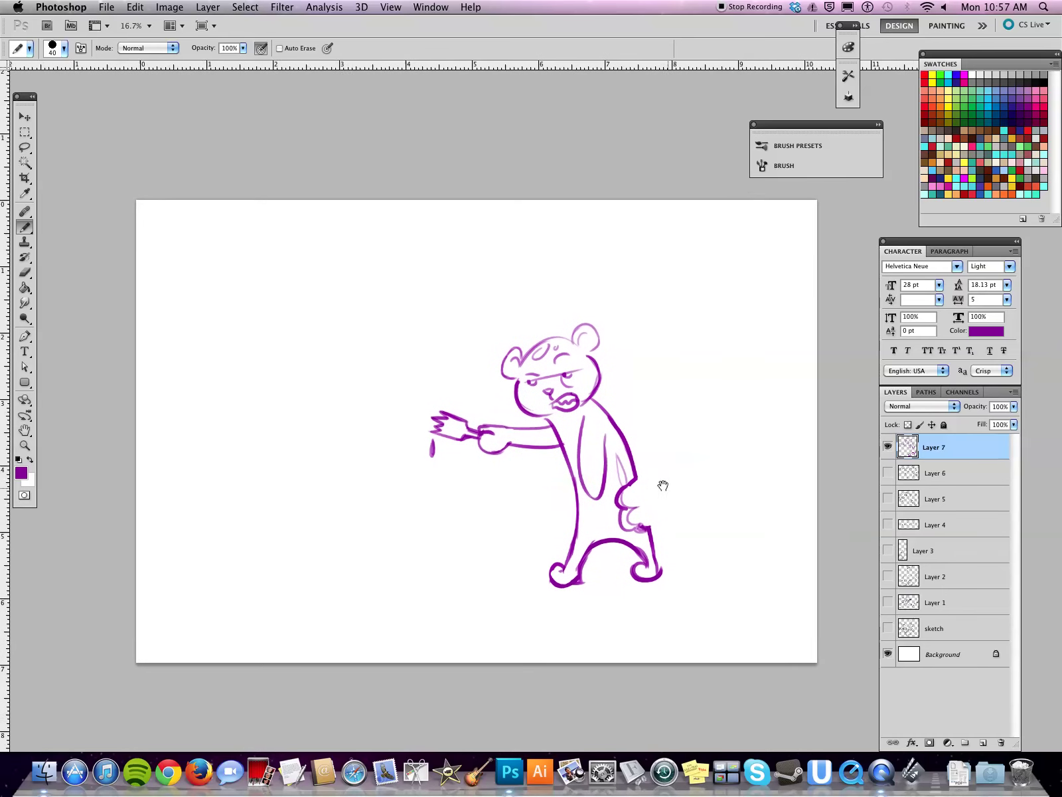
# - Pick red as the colour and pan to make room on the left
pyautogui.click(1032, 126)
pyautogui.moveTo(358, 487); pyautogui.dragTo(389, 481)
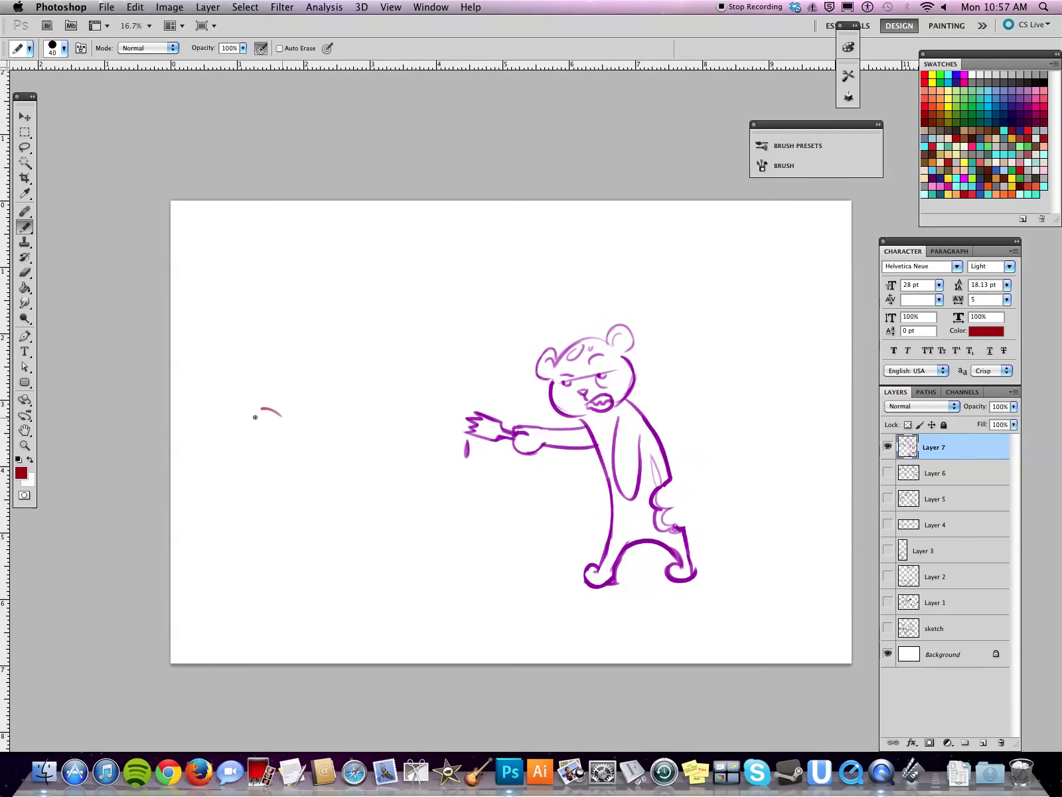
pyautogui.moveTo(275, 419)
pyautogui.mouseDown()
pyautogui.moveTo(330, 416)
pyautogui.moveTo(345, 432)
pyautogui.moveTo(295, 425)
pyautogui.moveTo(323, 436)
pyautogui.moveTo(311, 451)
pyautogui.moveTo(261, 459)
pyautogui.mouseUp()
pyautogui.press('super+z')
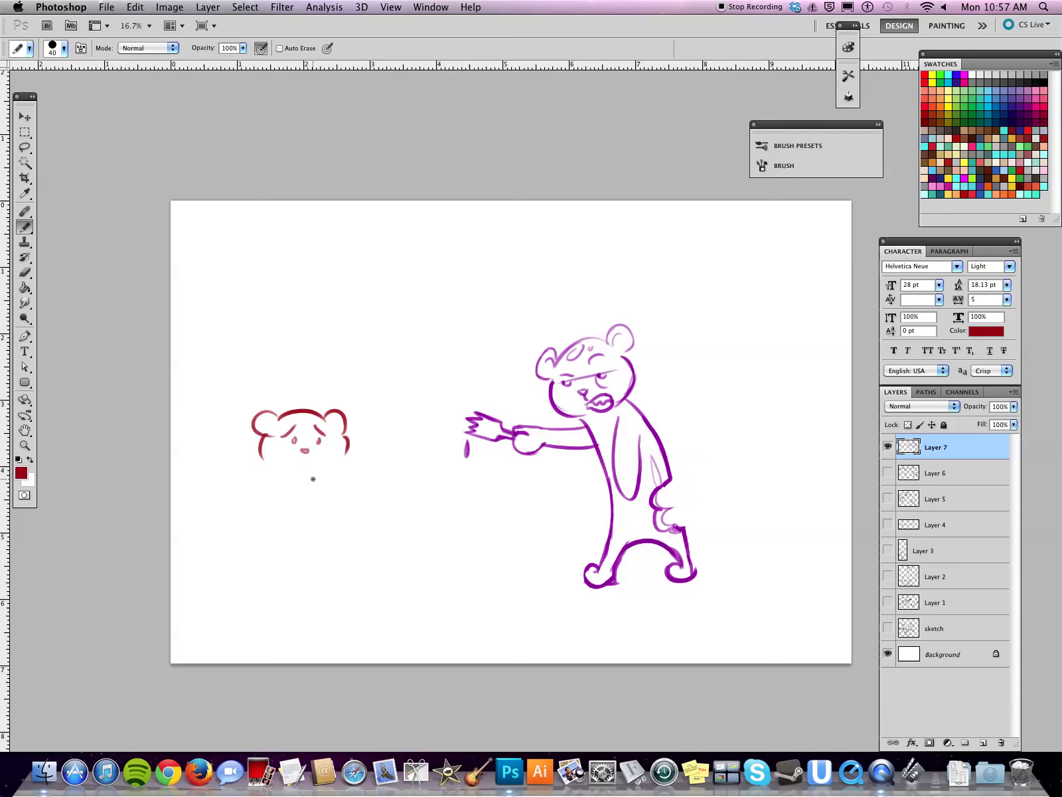
# - Draw the red bear's head sides and left paw, undoing a stray curly paw
pyautogui.moveTo(343, 437); pyautogui.dragTo(348, 454)
pyautogui.moveTo(333, 480)
pyautogui.mouseDown()
pyautogui.moveTo(373, 502)
pyautogui.moveTo(365, 497)
pyautogui.mouseUp()
pyautogui.press('super+z')
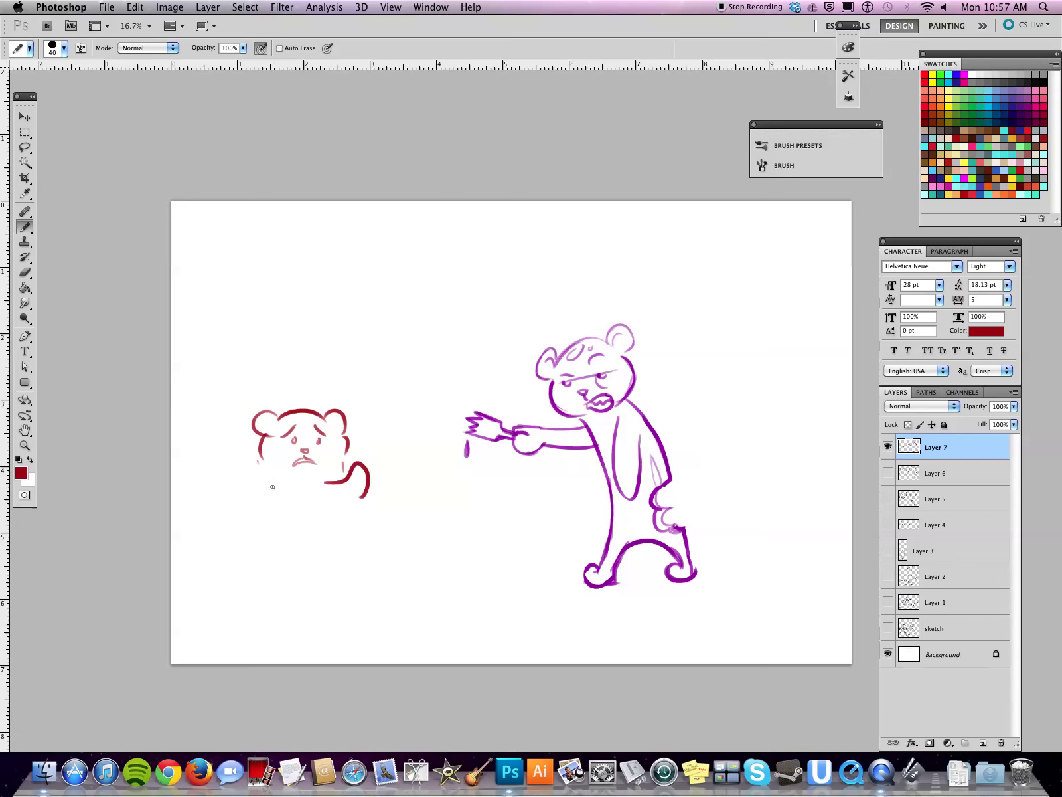
pyautogui.moveTo(272, 487)
pyautogui.mouseDown()
pyautogui.moveTo(295, 474)
pyautogui.moveTo(289, 489)
pyautogui.mouseUp()
pyautogui.press('m')
# - Select the red bartender bear and move it up and to the right
pyautogui.moveTo(208, 340); pyautogui.dragTo(415, 569)
pyautogui.press('v')
pyautogui.moveTo(365, 482); pyautogui.dragTo(402, 429)
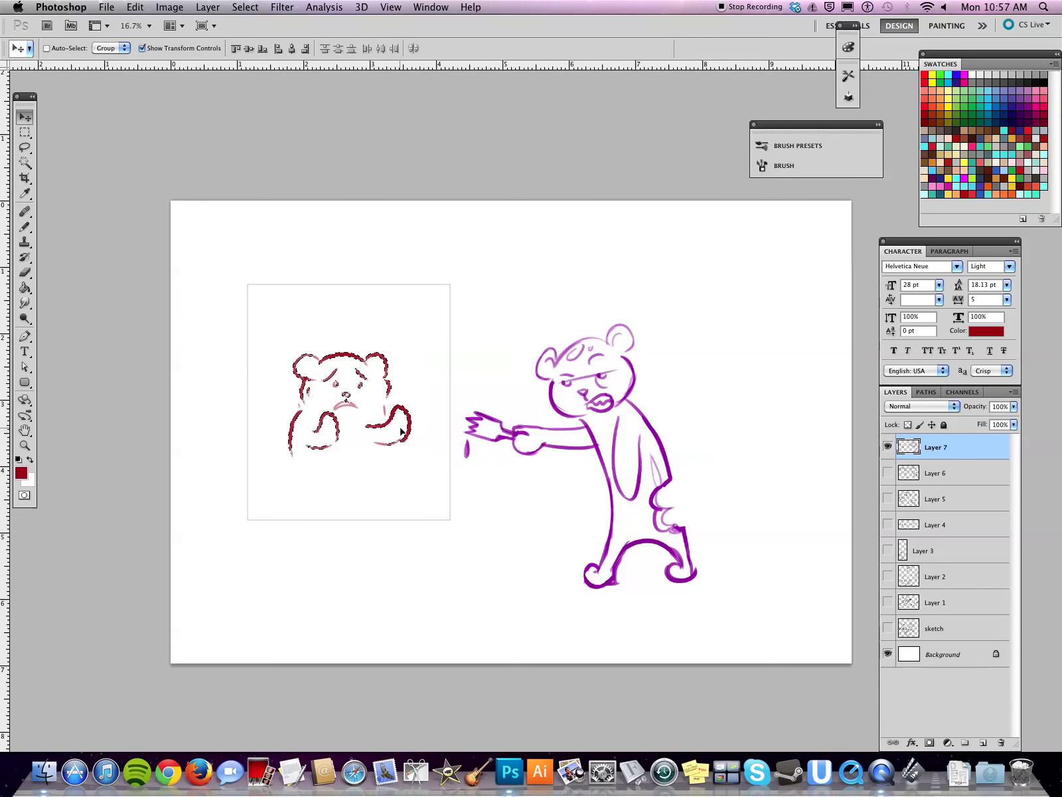
pyautogui.hotkey('ctrl', 'd')
pyautogui.press('b')
# - Draw the diagonal bar counter's long and short front edges below the bear
pyautogui.moveTo(274, 482); pyautogui.dragTo(451, 455)
pyautogui.hotkey('ctrl', 'z')
pyautogui.moveTo(218, 504); pyautogui.dragTo(438, 454)
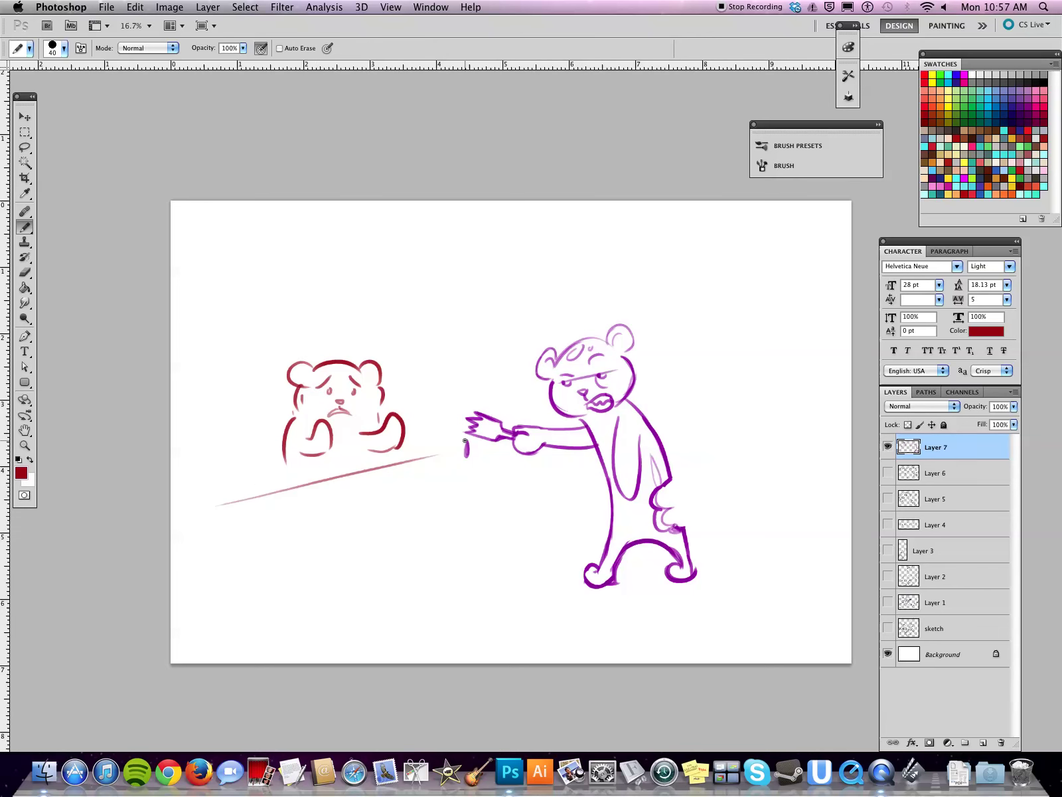
pyautogui.moveTo(204, 527); pyautogui.dragTo(297, 541)
pyautogui.moveTo(317, 531); pyautogui.dragTo(531, 471)
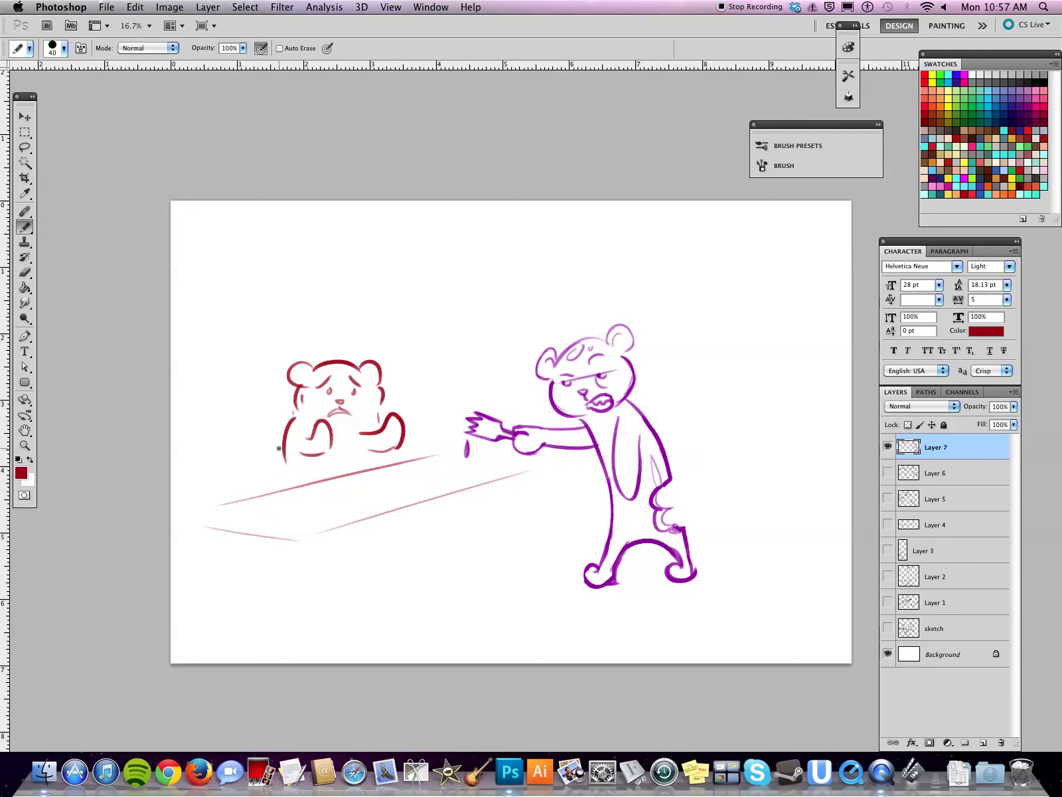
# - Redraw the red bear's left outline down to the counter and touch up its right arm
pyautogui.moveTo(282, 432); pyautogui.dragTo(292, 476)
pyautogui.hotkey('ctrl', 'z')
pyautogui.moveTo(283, 420)
pyautogui.mouseDown()
pyautogui.moveTo(287, 463)
pyautogui.moveTo(369, 423)
pyautogui.moveTo(373, 448)
pyautogui.moveTo(351, 449)
pyautogui.mouseUp()
pyautogui.press('e')
pyautogui.press('b')
pyautogui.moveTo(284, 419); pyautogui.dragTo(296, 486)
pyautogui.moveTo(295, 405); pyautogui.dragTo(289, 432)
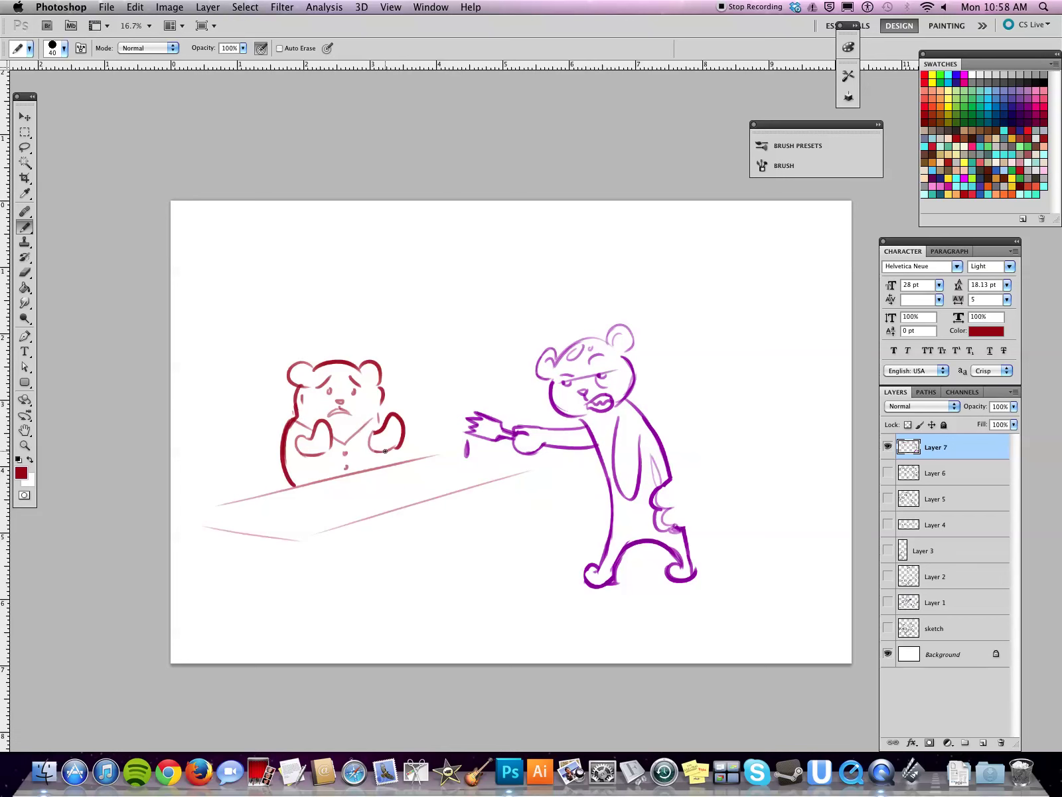
pyautogui.moveTo(389, 445)
pyautogui.mouseDown()
pyautogui.moveTo(386, 465)
pyautogui.moveTo(393, 448)
pyautogui.mouseUp()
# - Erase stray marks near the left paw and extend the counter edge leftward
pyautogui.press('e')
pyautogui.press('b')
pyautogui.press('e')
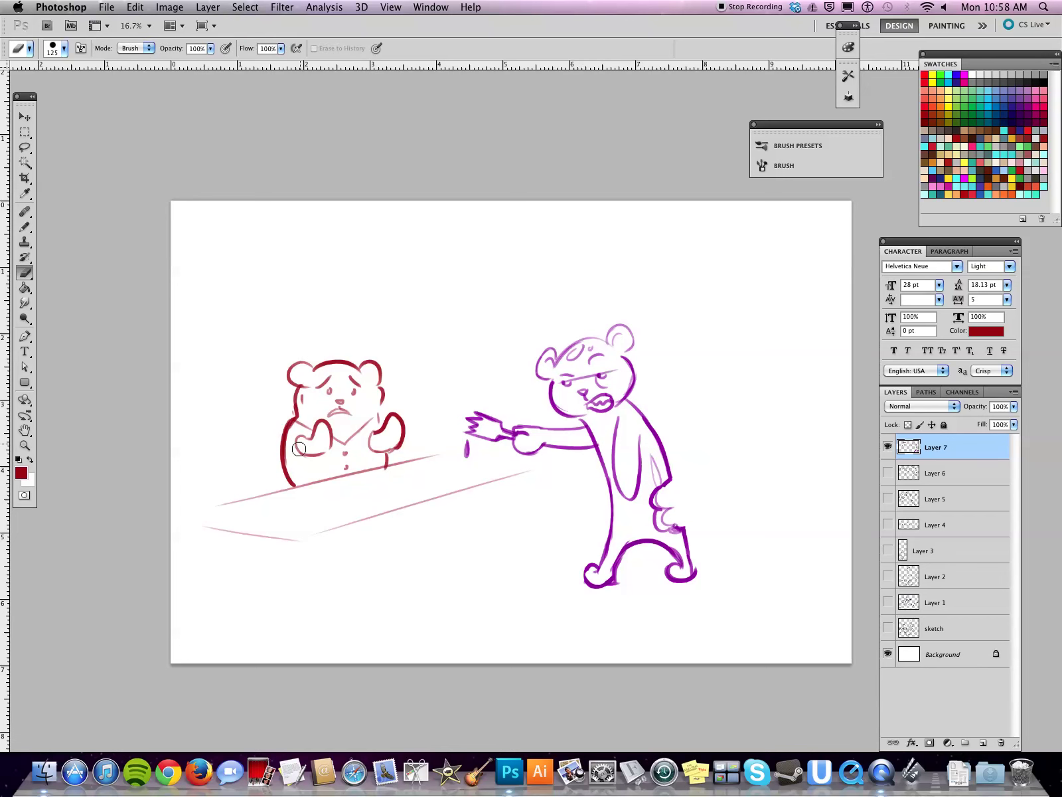
pyautogui.moveTo(328, 440)
pyautogui.mouseDown()
pyautogui.moveTo(299, 453)
pyautogui.moveTo(336, 461)
pyautogui.moveTo(332, 448)
pyautogui.moveTo(382, 476)
pyautogui.mouseUp()
pyautogui.press('e')
pyautogui.press('b')
pyautogui.press('e')
pyautogui.press('b')
pyautogui.moveTo(185, 516)
pyautogui.mouseDown()
pyautogui.moveTo(224, 503)
pyautogui.moveTo(298, 542)
pyautogui.moveTo(496, 483)
pyautogui.mouseUp()
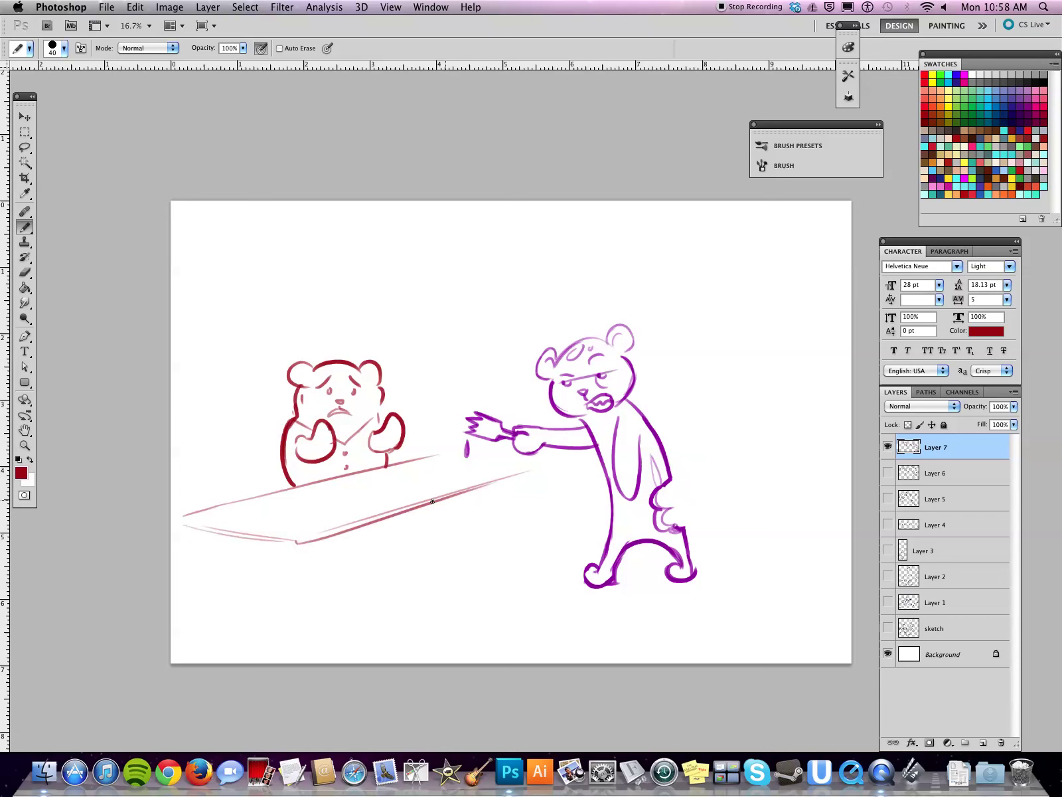
# - Sketch short shelf lines on both sides of the bear, replacing an overlong one
pyautogui.moveTo(182, 345); pyautogui.dragTo(452, 293)
pyautogui.press('super+z')
pyautogui.moveTo(187, 433); pyautogui.dragTo(267, 422)
pyautogui.moveTo(401, 398); pyautogui.dragTo(468, 389)
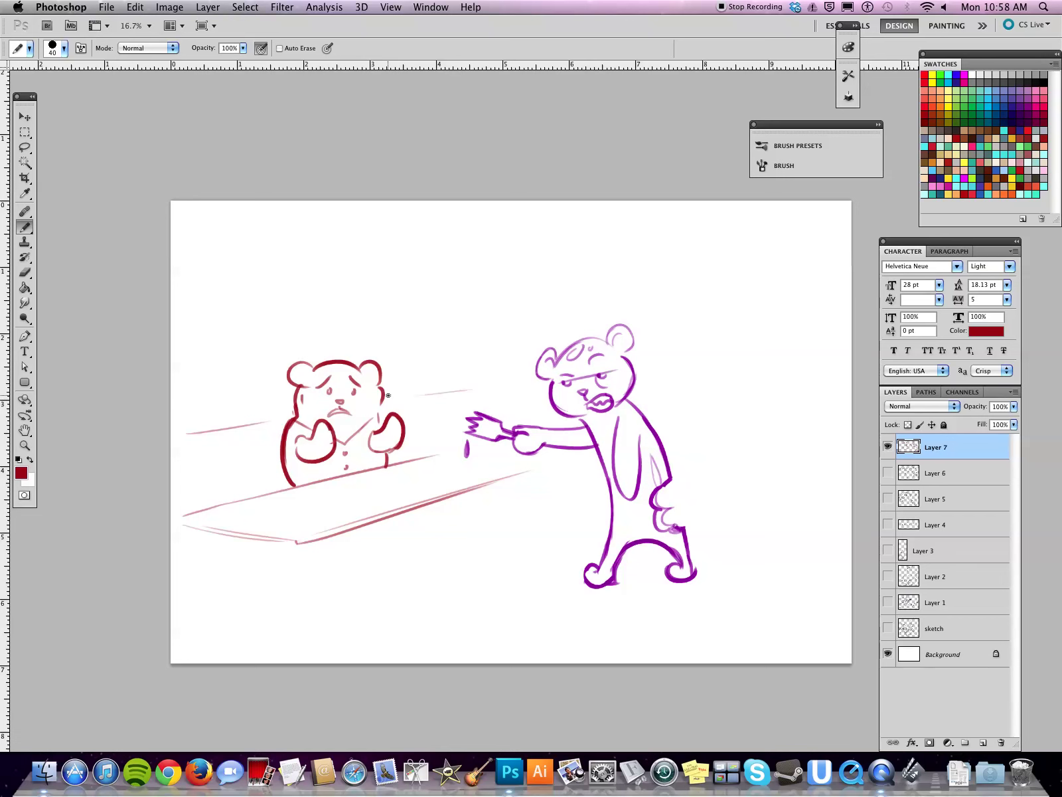
pyautogui.press('e')
pyautogui.press('b')
# - Add an upper shelf and right shelf line, plus bottles on the left, right and upper shelves
pyautogui.moveTo(185, 413); pyautogui.dragTo(200, 423)
pyautogui.moveTo(387, 392); pyautogui.dragTo(465, 383)
pyautogui.moveTo(217, 351); pyautogui.dragTo(403, 339)
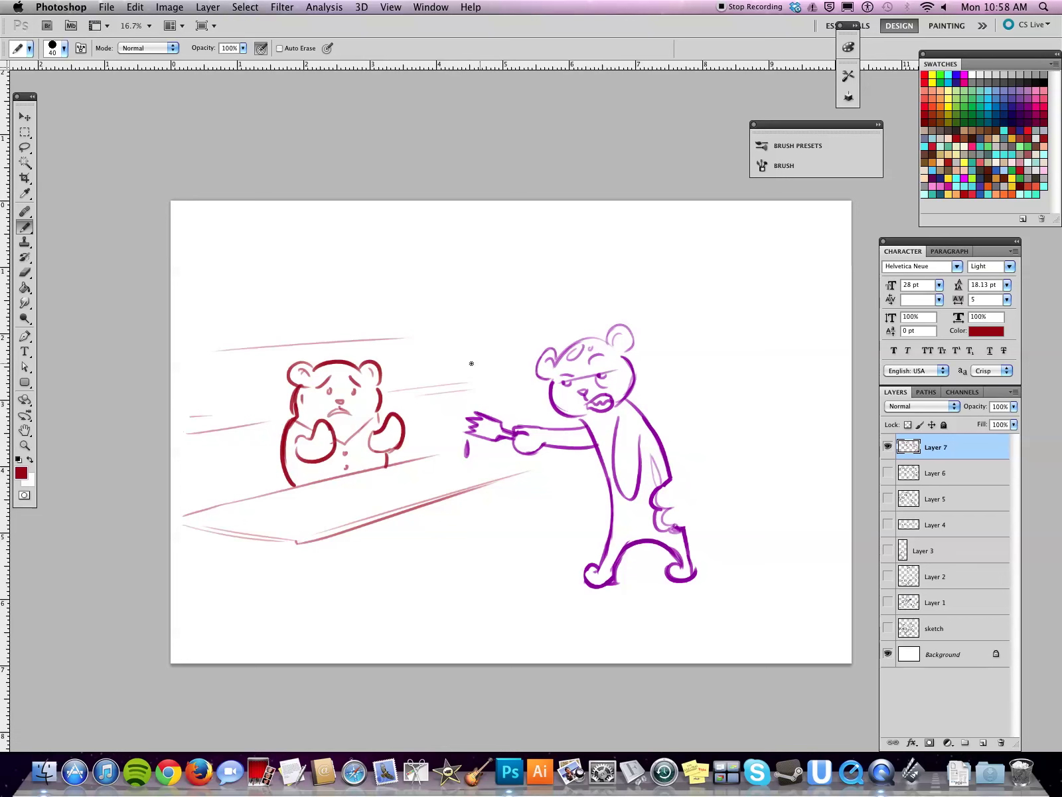
pyautogui.moveTo(212, 415)
pyautogui.mouseDown()
pyautogui.moveTo(242, 411)
pyautogui.moveTo(249, 373)
pyautogui.moveTo(251, 411)
pyautogui.mouseUp()
pyautogui.moveTo(229, 362); pyautogui.dragTo(238, 380)
pyautogui.moveTo(400, 383)
pyautogui.mouseDown()
pyautogui.moveTo(431, 358)
pyautogui.moveTo(418, 366)
pyautogui.mouseUp()
pyautogui.moveTo(253, 346)
pyautogui.mouseDown()
pyautogui.moveTo(257, 307)
pyautogui.moveTo(277, 337)
pyautogui.moveTo(269, 301)
pyautogui.moveTo(273, 332)
pyautogui.moveTo(262, 307)
pyautogui.moveTo(282, 337)
pyautogui.mouseUp()
# - Draw another bottle on the lower right shelf
pyautogui.press('e')
pyautogui.press('b')
pyautogui.press('e')
pyautogui.press('b')
pyautogui.moveTo(475, 542); pyautogui.dragTo(470, 545)
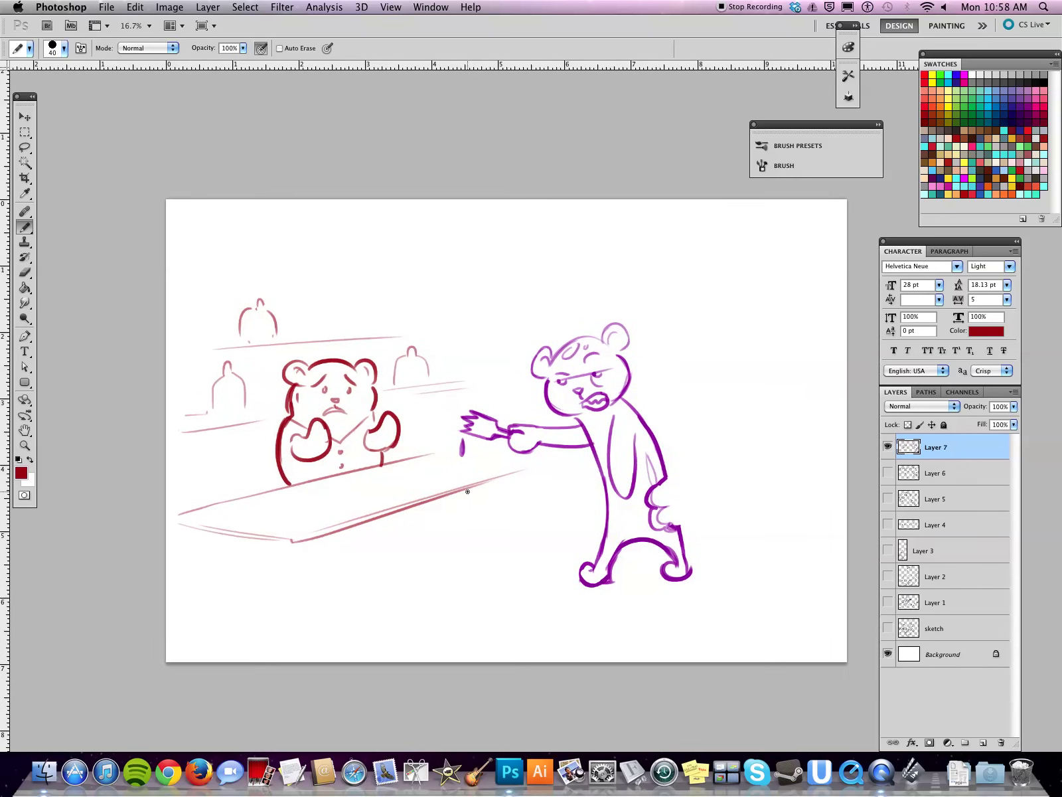
pyautogui.moveTo(524, 581); pyautogui.dragTo(516, 582)
pyautogui.moveTo(312, 332)
pyautogui.mouseDown()
pyautogui.moveTo(334, 296)
pyautogui.moveTo(357, 328)
pyautogui.mouseUp()
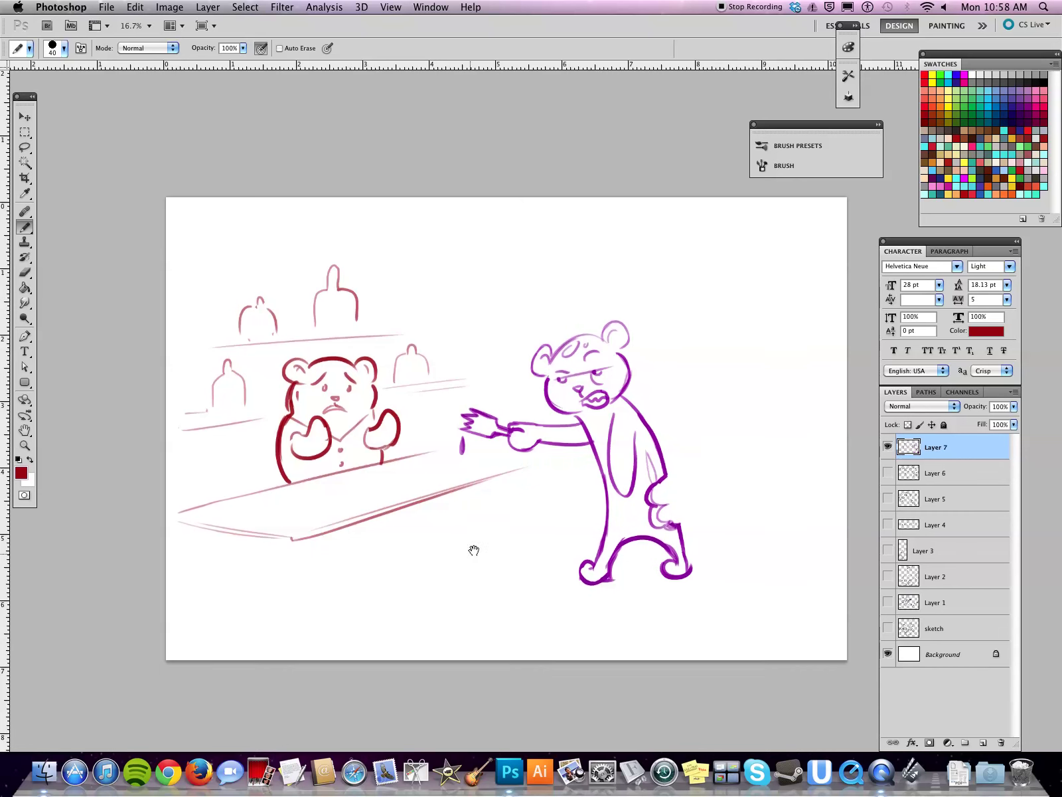
# - Add a vertical leg under the counter and bolden the red bear's left outline and paw
pyautogui.moveTo(465, 564); pyautogui.dragTo(473, 542)
pyautogui.moveTo(288, 521); pyautogui.dragTo(287, 618)
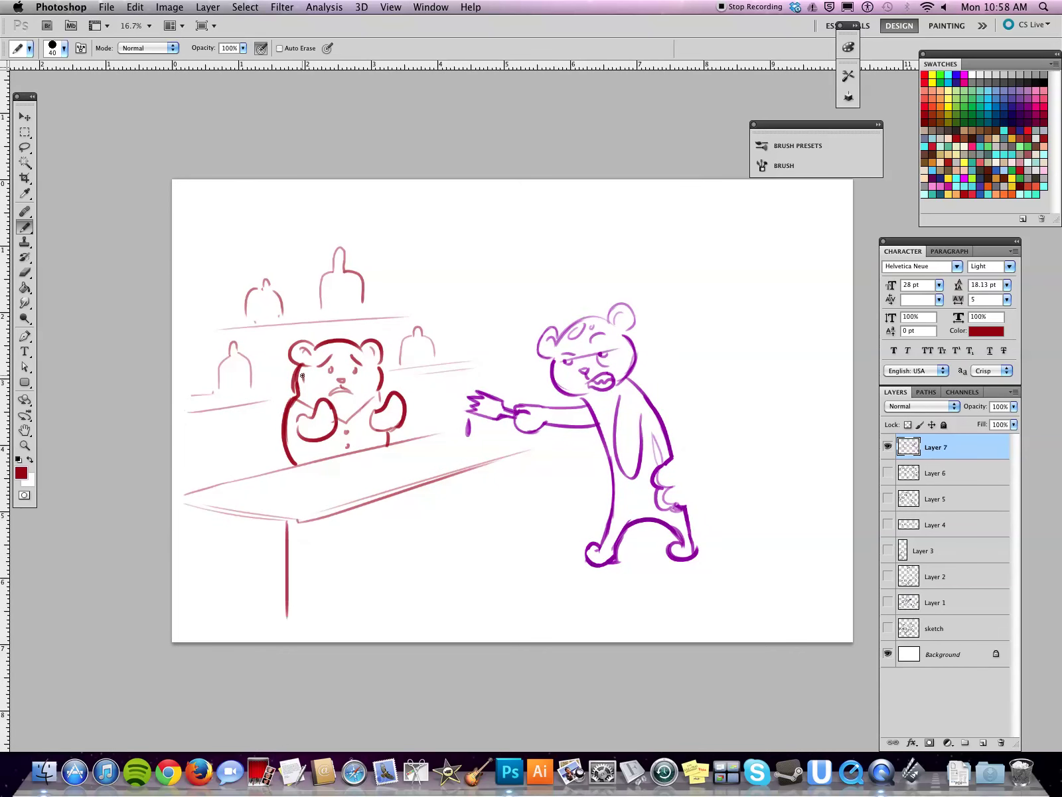
pyautogui.moveTo(302, 366)
pyautogui.mouseDown()
pyautogui.moveTo(300, 456)
pyautogui.moveTo(315, 421)
pyautogui.mouseUp()
pyautogui.moveTo(381, 426); pyautogui.dragTo(384, 439)
# - Lasso-select the purple bear, drag it down and right, and deselect it
pyautogui.moveTo(529, 565); pyautogui.dragTo(449, 553)
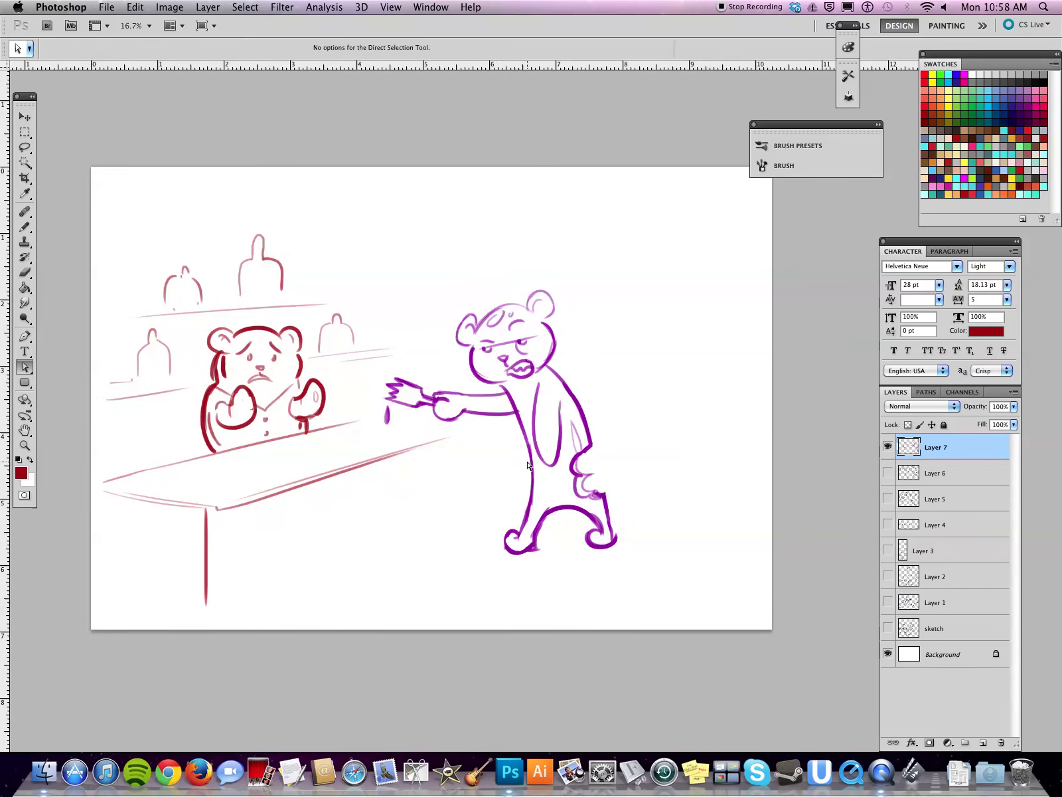
pyautogui.press('l')
pyautogui.moveTo(501, 259)
pyautogui.mouseDown()
pyautogui.moveTo(370, 427)
pyautogui.moveTo(490, 253)
pyautogui.mouseUp()
pyautogui.press('v')
pyautogui.moveTo(599, 427); pyautogui.dragTo(619, 465)
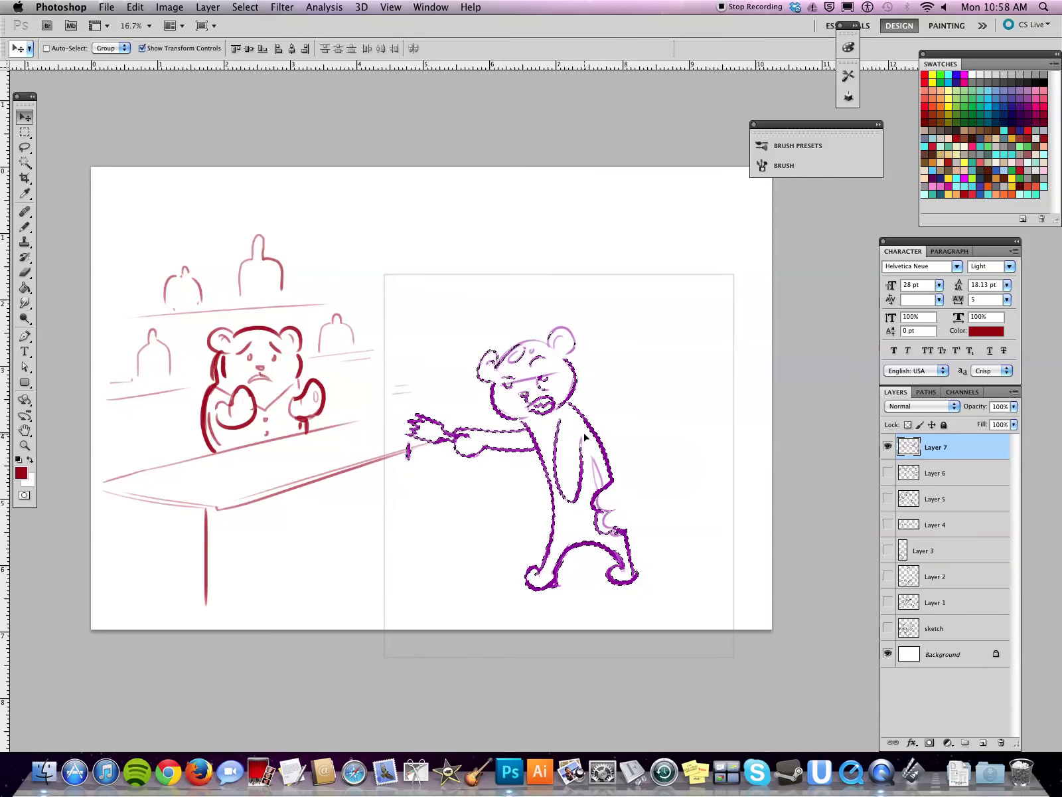
pyautogui.hotkey('ctrl', 'd')
pyautogui.press('a')
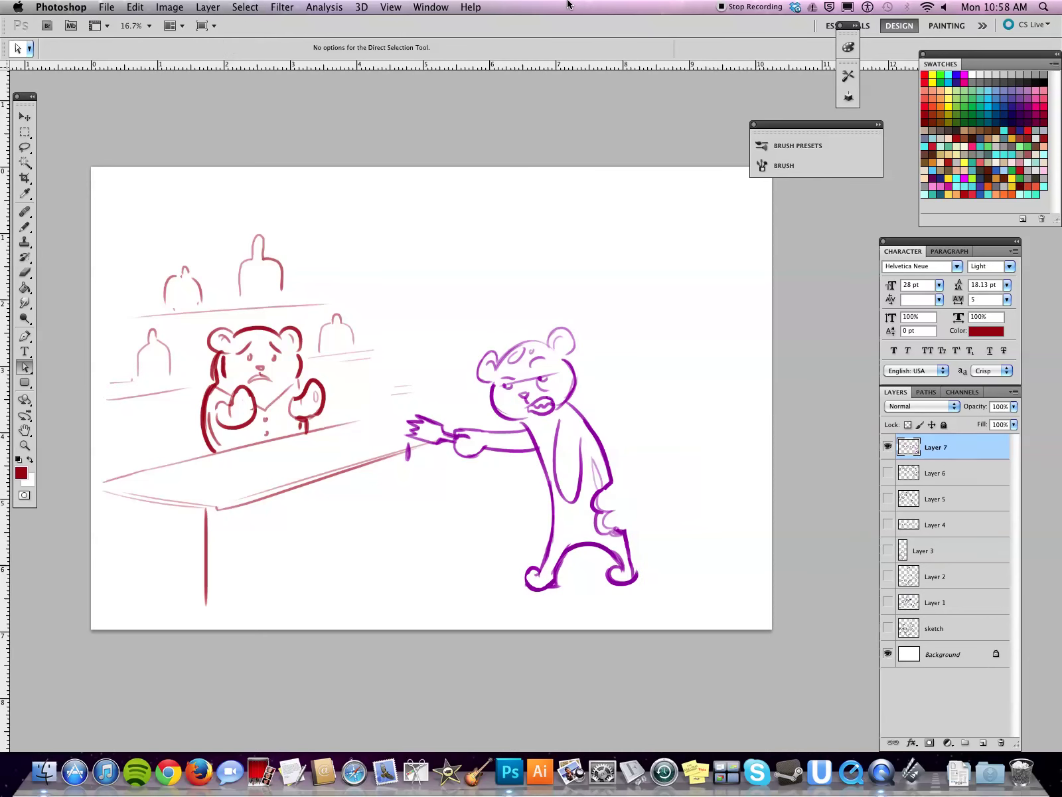